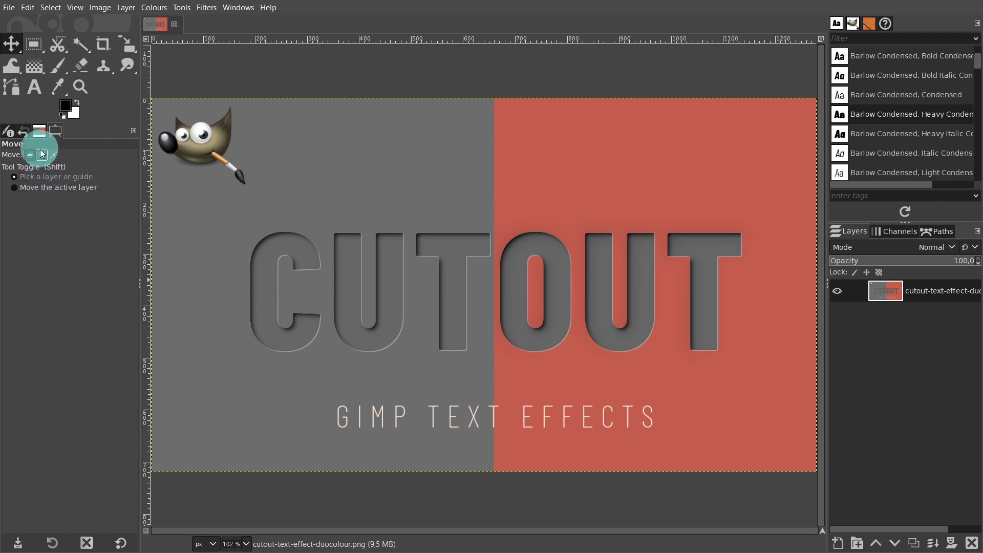
- Start a new 1280 × 720 px image and expand its Advanced Options
left_click(9, 7)
left_click(25, 24)
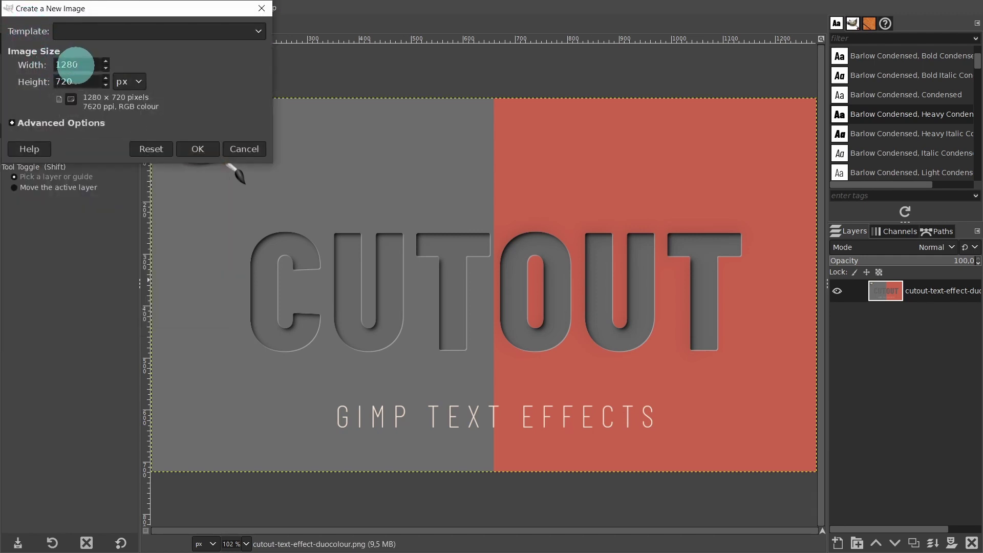
double_click(63, 81)
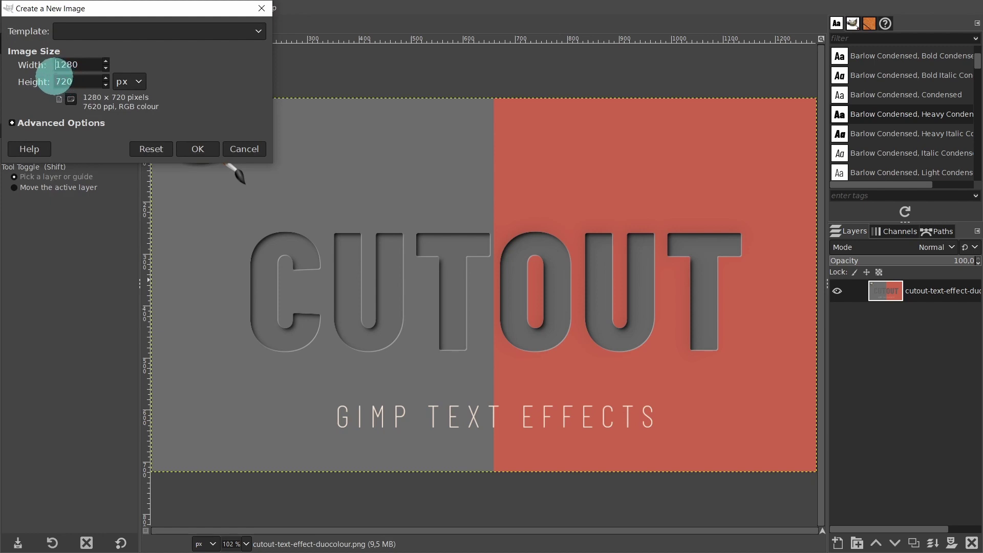
left_click(38, 123)
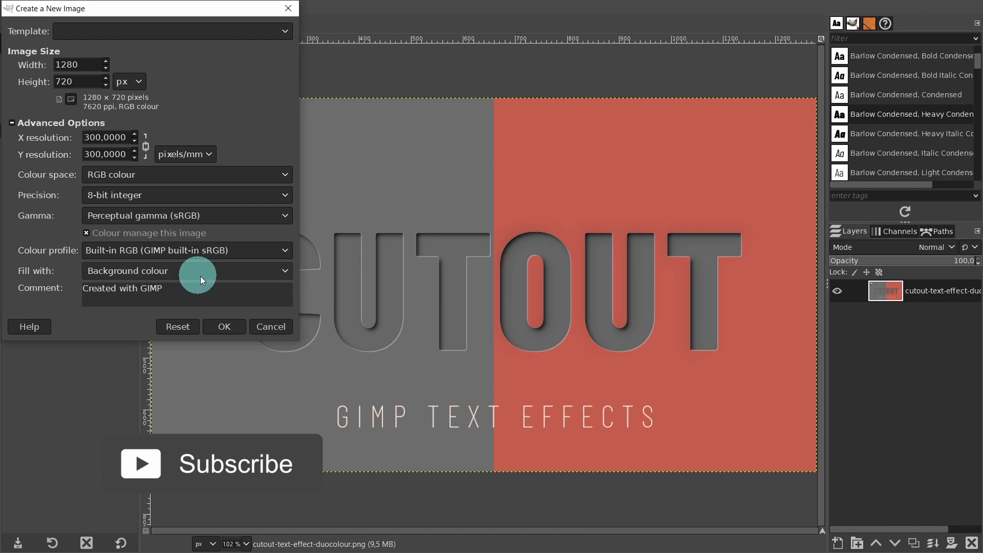
- Create the image and fill its Background with foreground colour 666666 grey
left_click(225, 326)
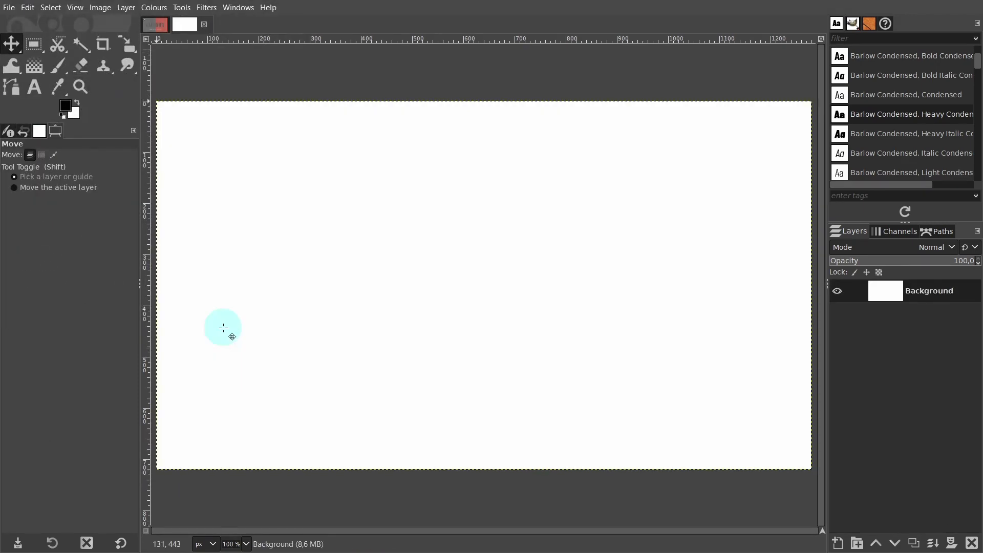
left_click(61, 116)
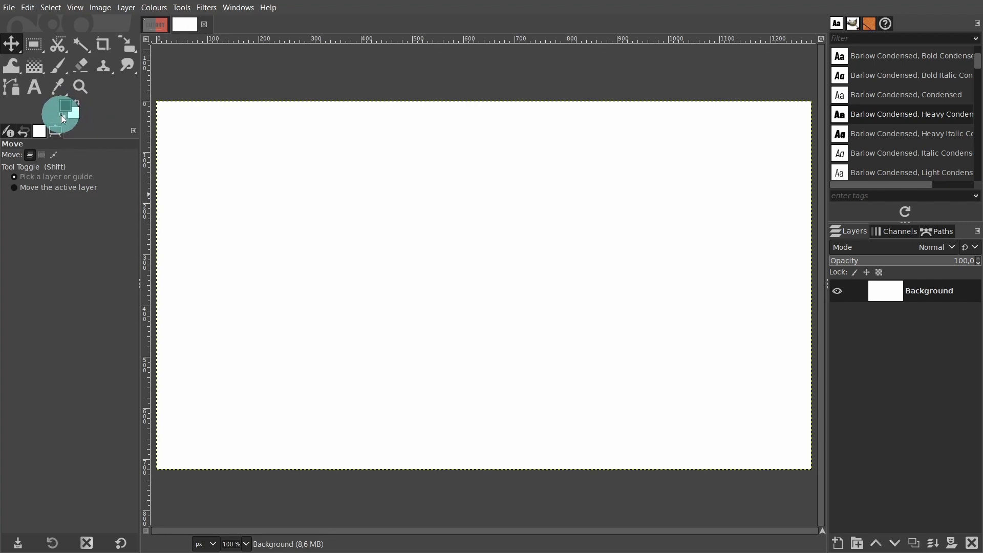
left_click(64, 106)
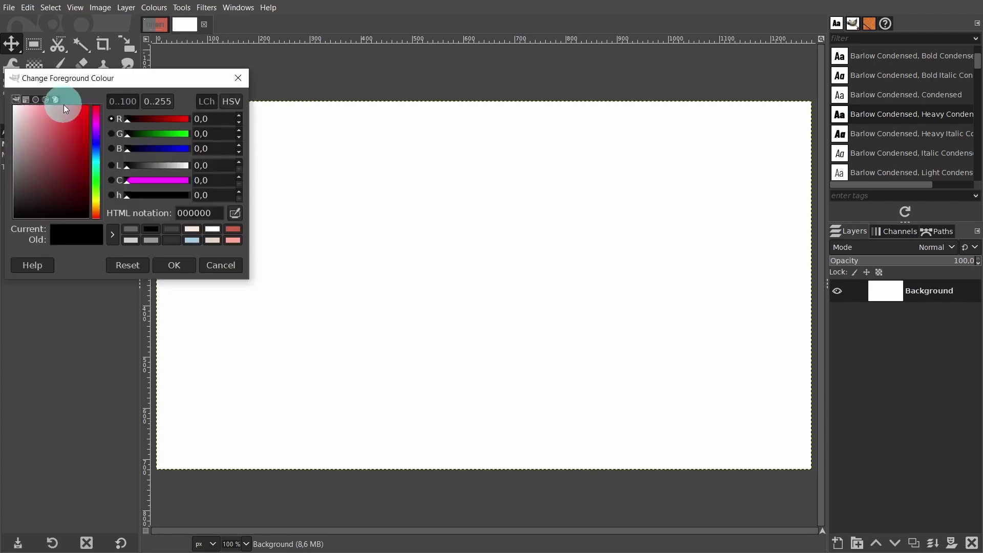
left_click(130, 229)
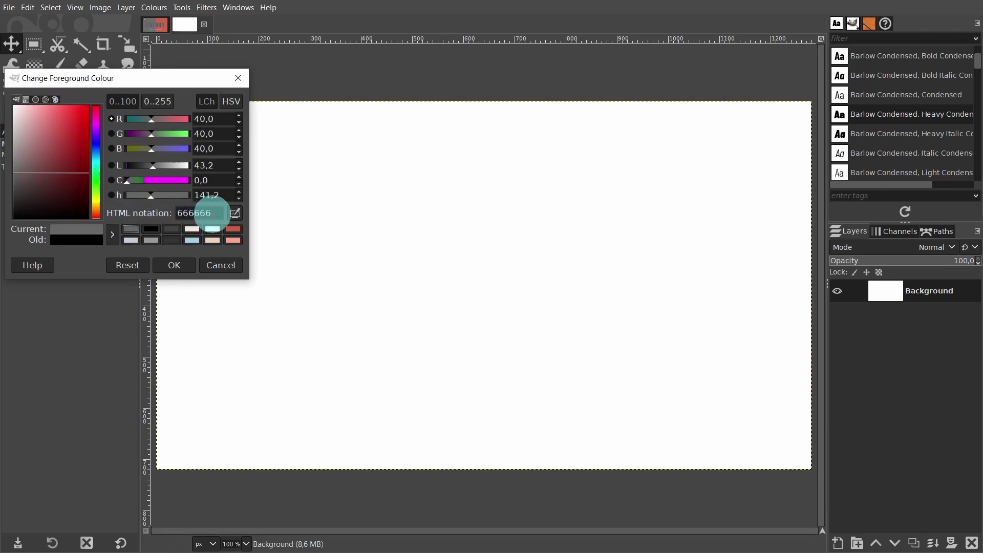
left_click_drag(212, 213, 171, 215)
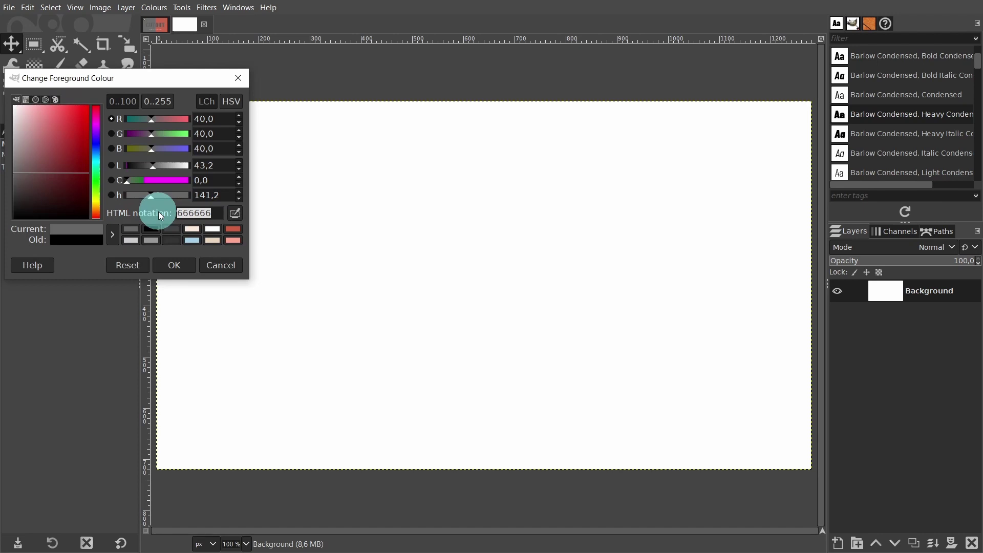
left_click_drag(79, 232, 393, 177)
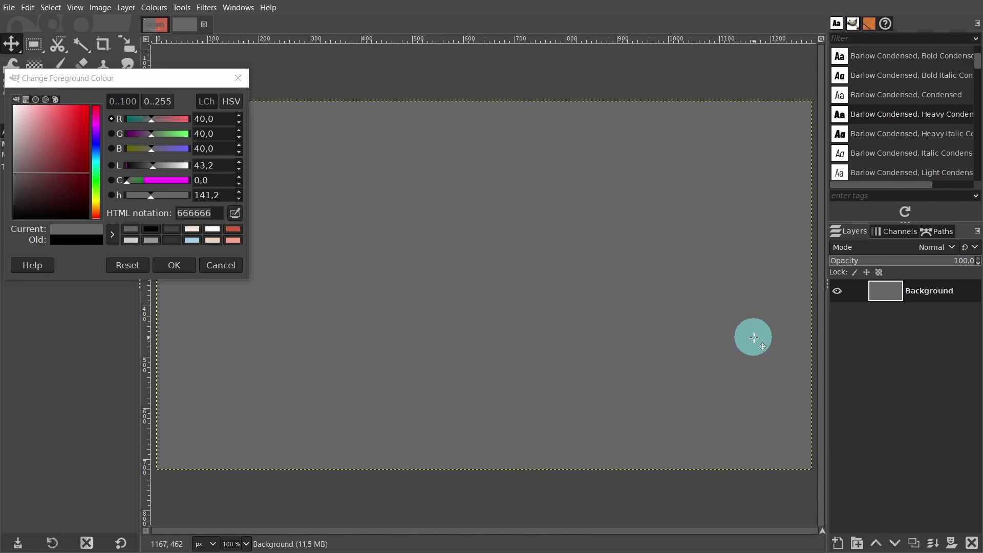
- Add a transparent-filled layer named TOP COLOUR
left_click(837, 543)
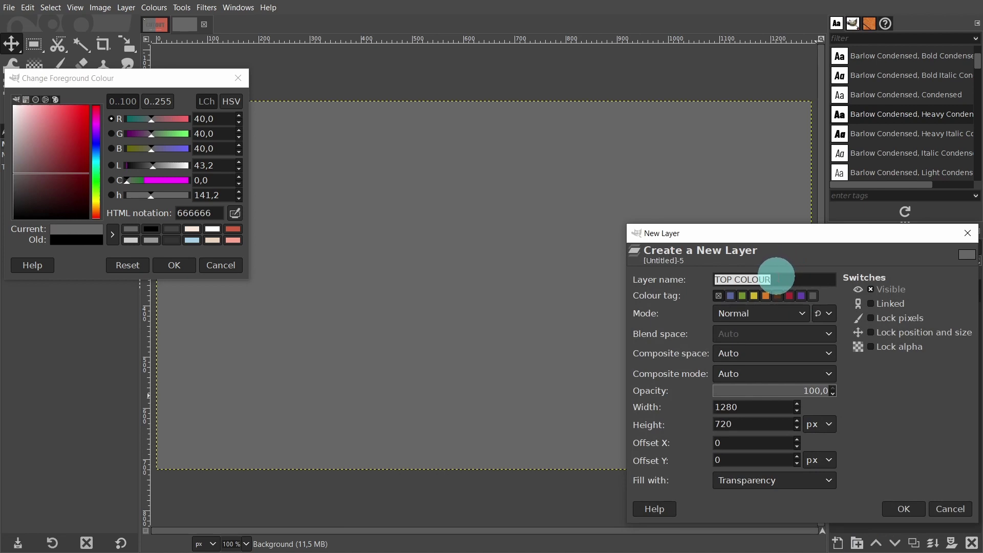
left_click_drag(777, 279, 705, 274)
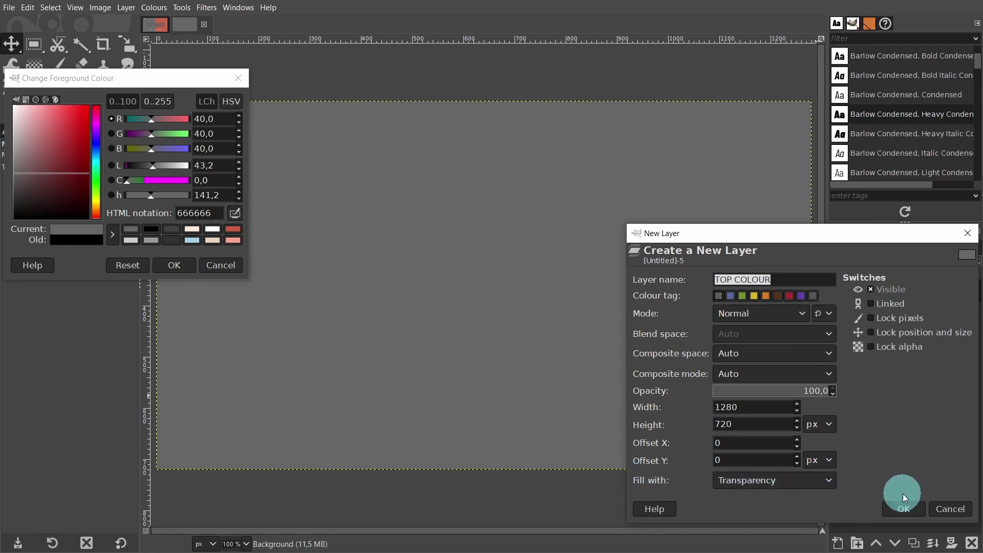
left_click(903, 508)
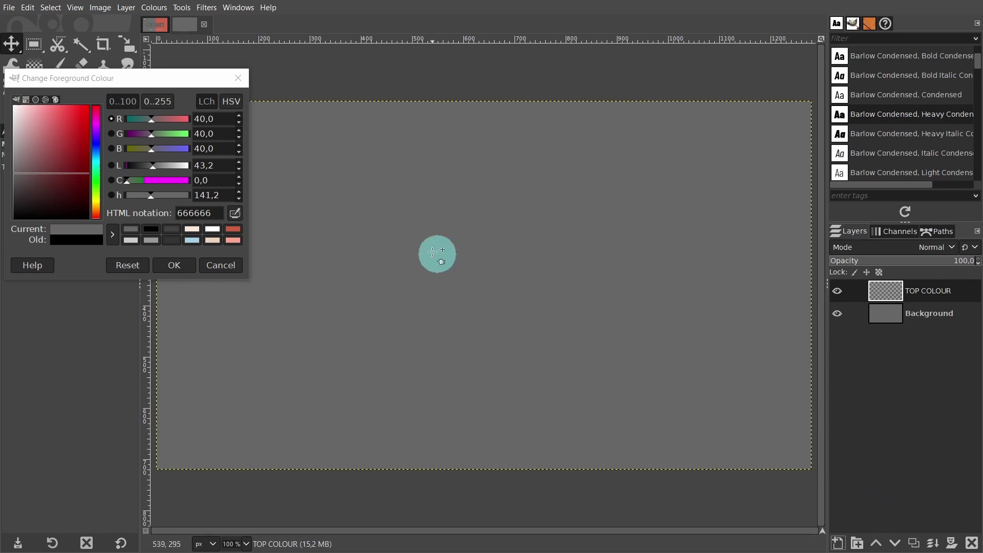
- Fill the TOP COLOUR layer with the red cb5e43 history colour
left_click(232, 231)
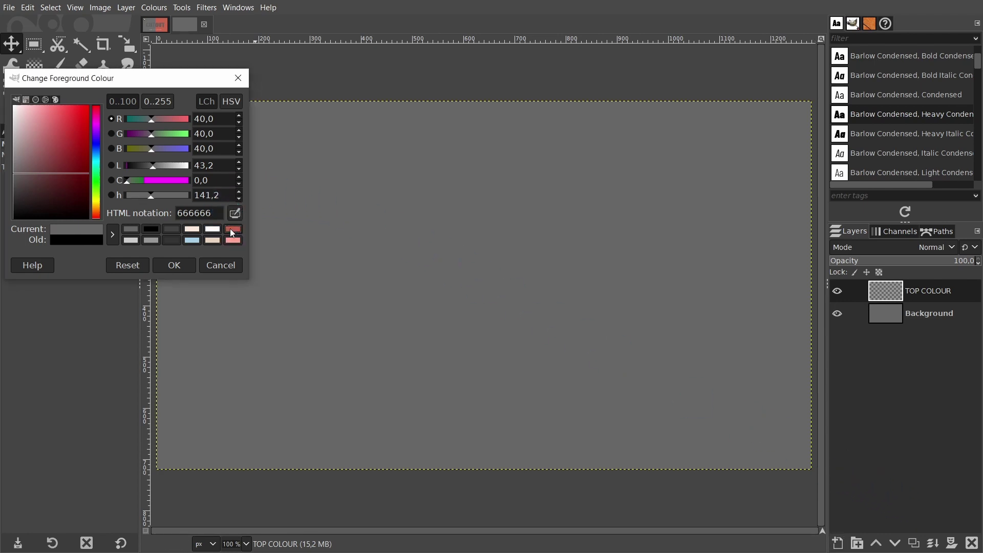
left_click_drag(228, 214, 508, 186)
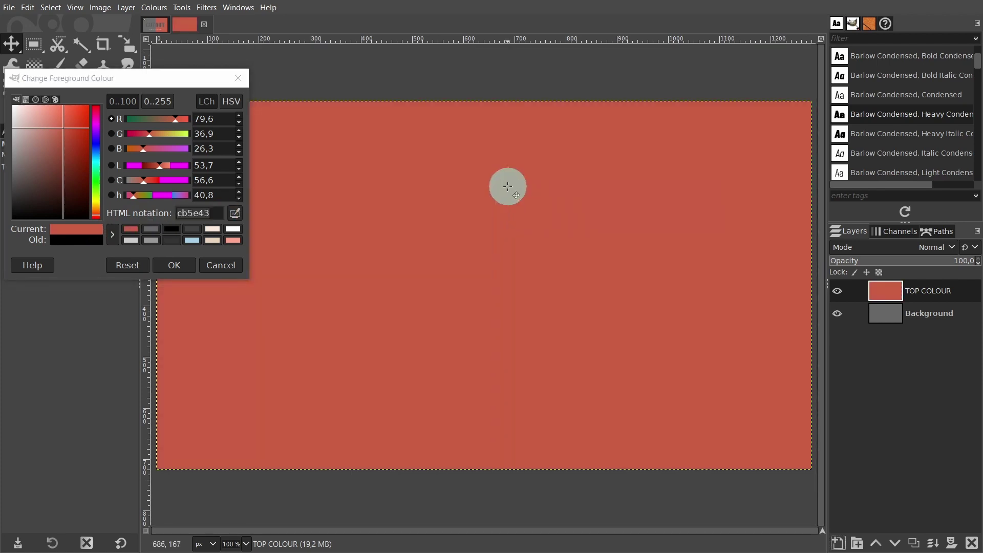
left_click(239, 80)
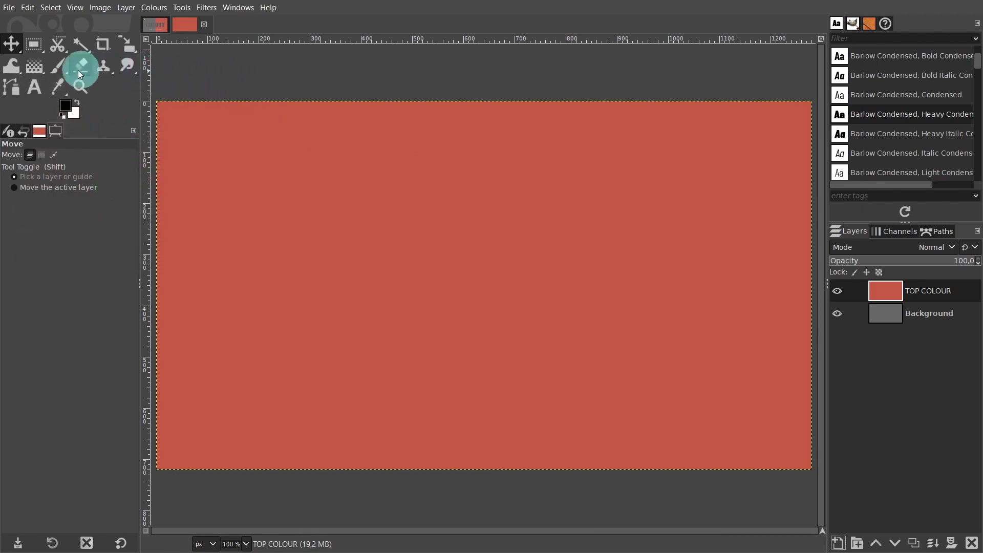
- Add a text layer reading CUTOUT on the canvas
left_click(33, 86)
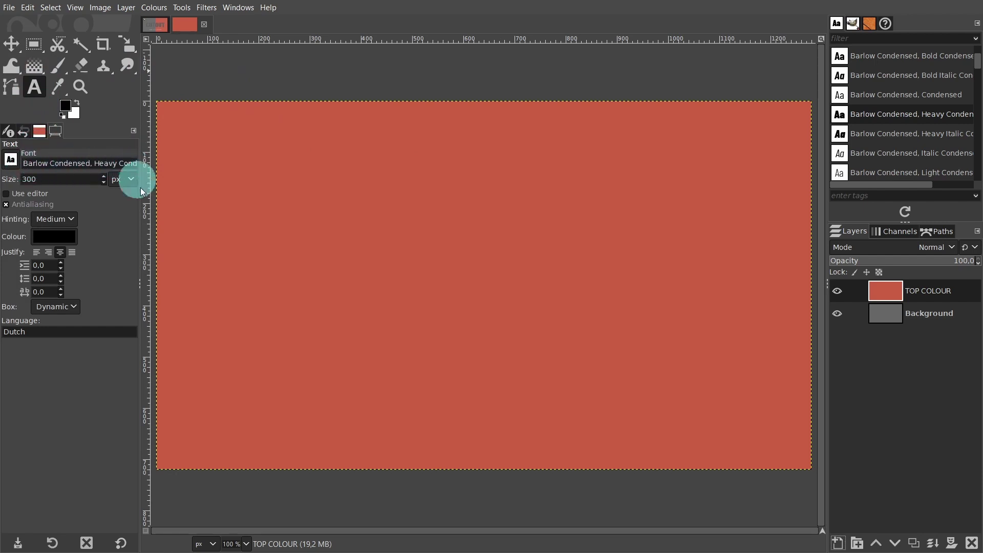
left_click_drag(139, 283, 175, 286)
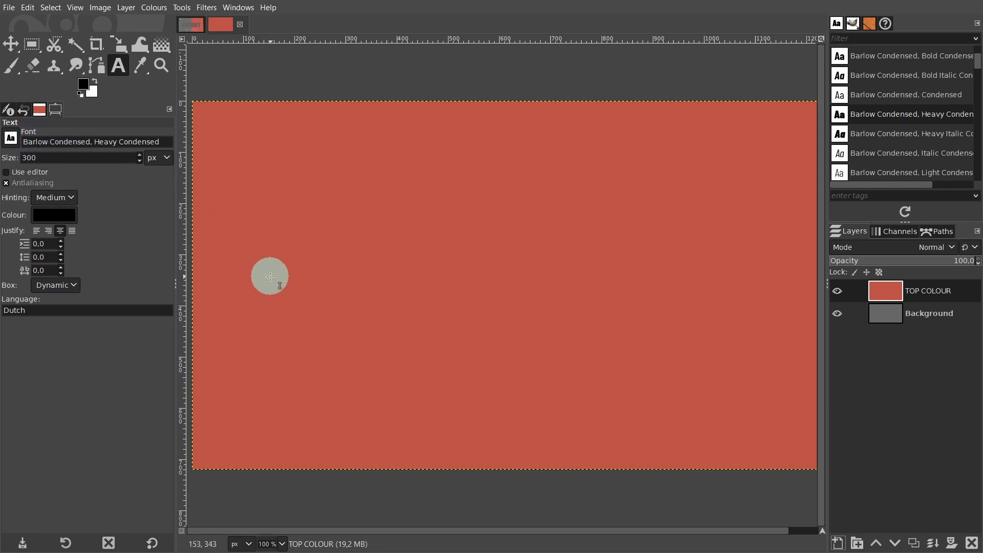
left_click(259, 283)
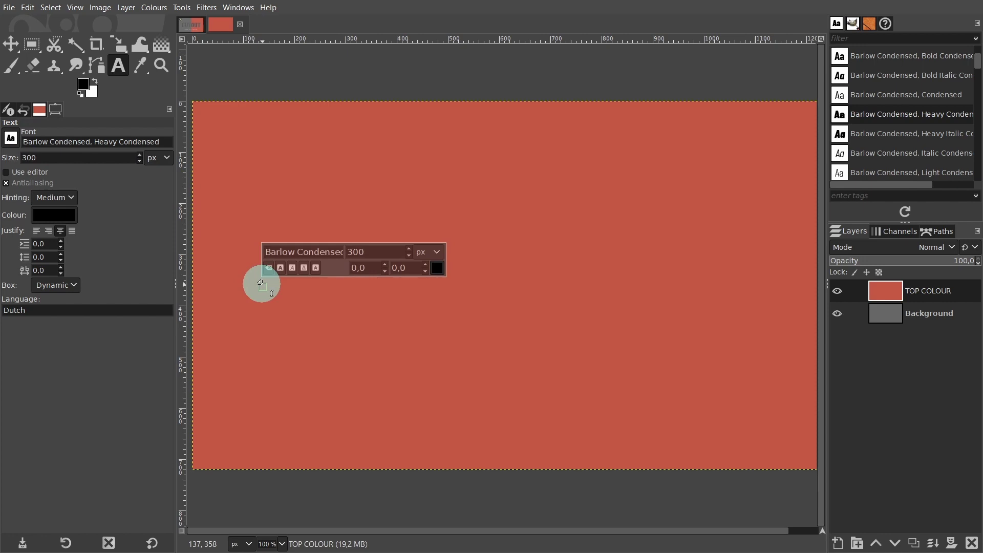
type("CUTOUT")
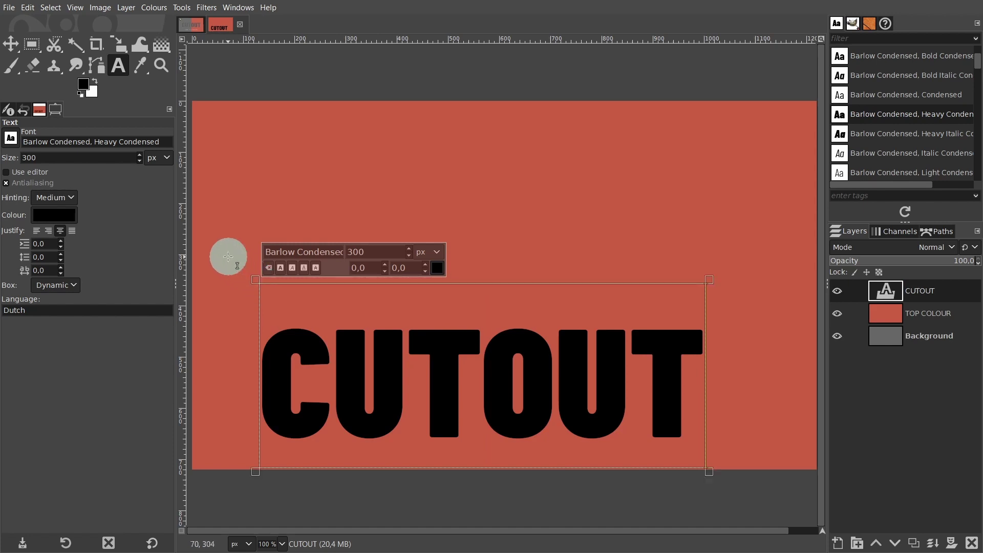
- Set the CUTOUT font to Barlow Condensed, Ultra-Bold Condensed after trying other weights
left_click(10, 138)
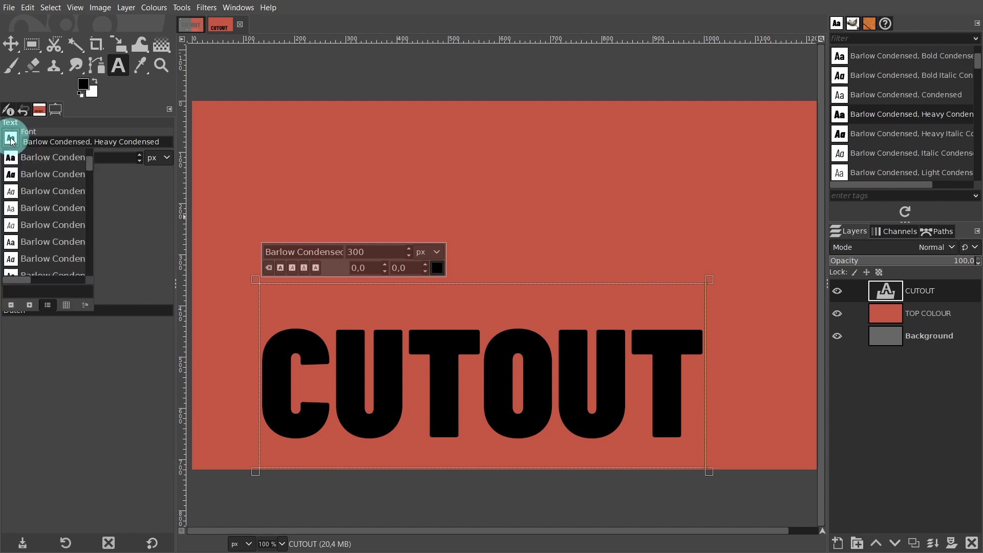
left_click(15, 191)
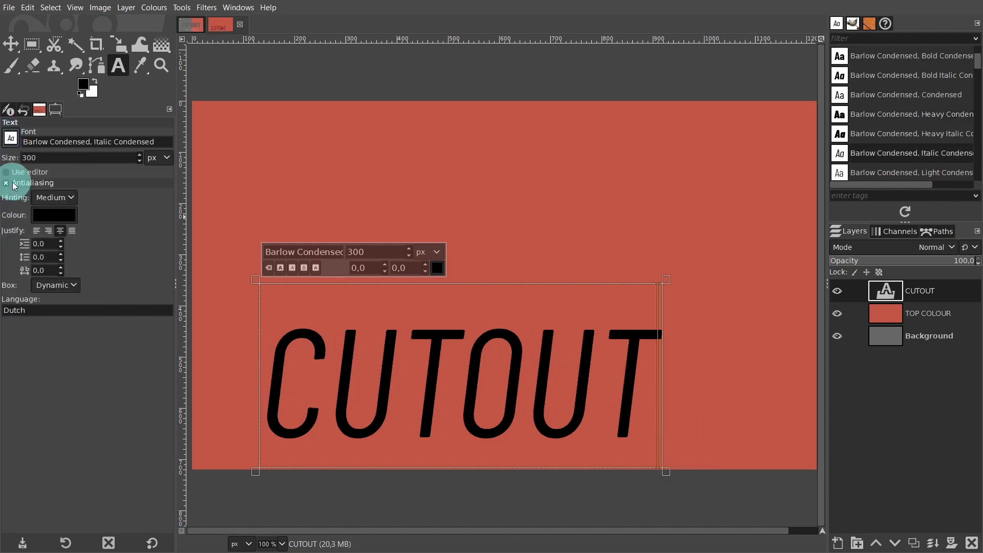
left_click(10, 139)
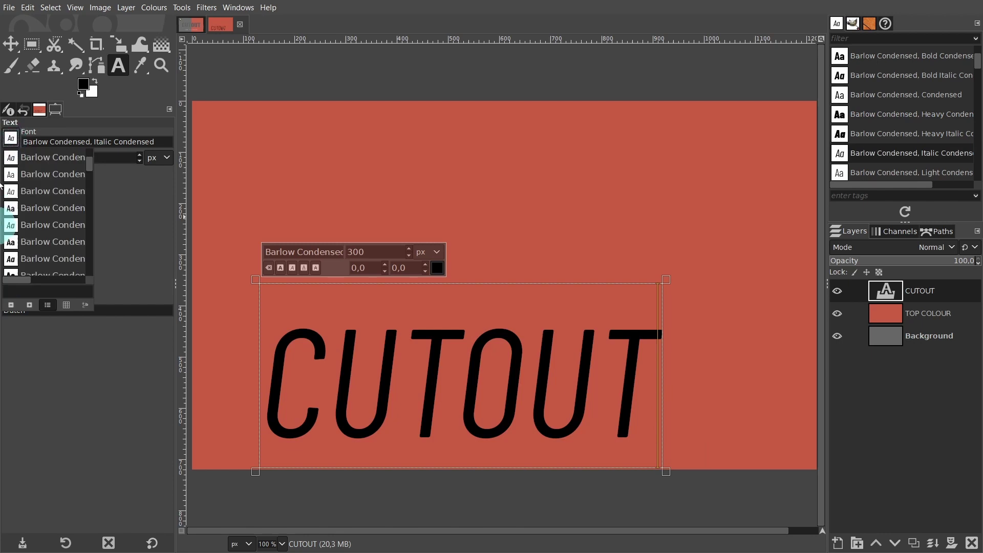
scroll(11, 163, "up", 2)
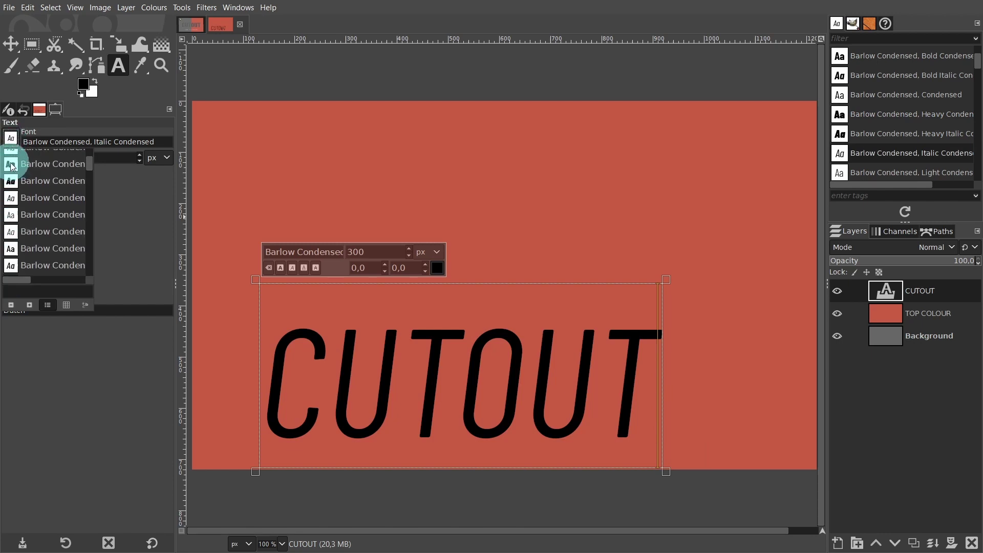
left_click(12, 165)
left_click(10, 138)
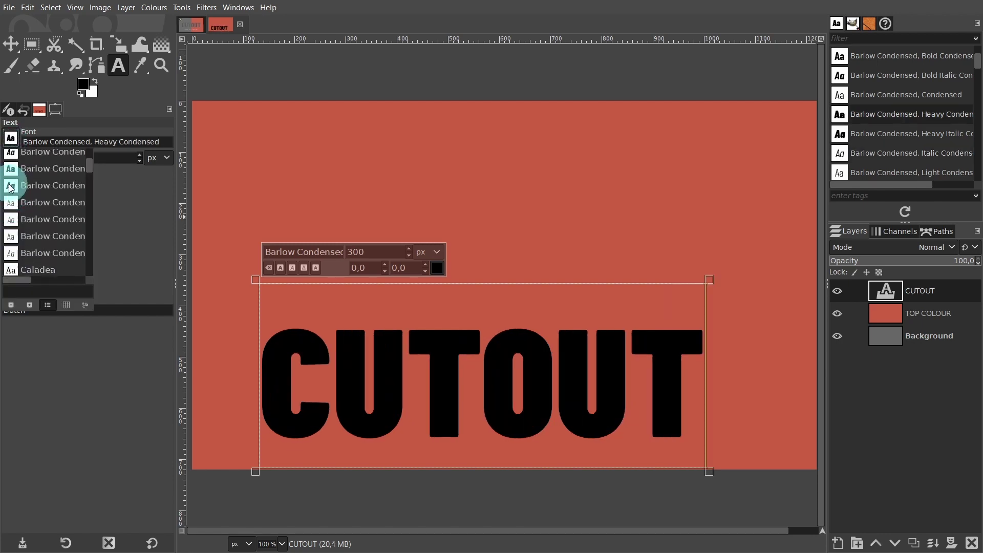
left_click(10, 169)
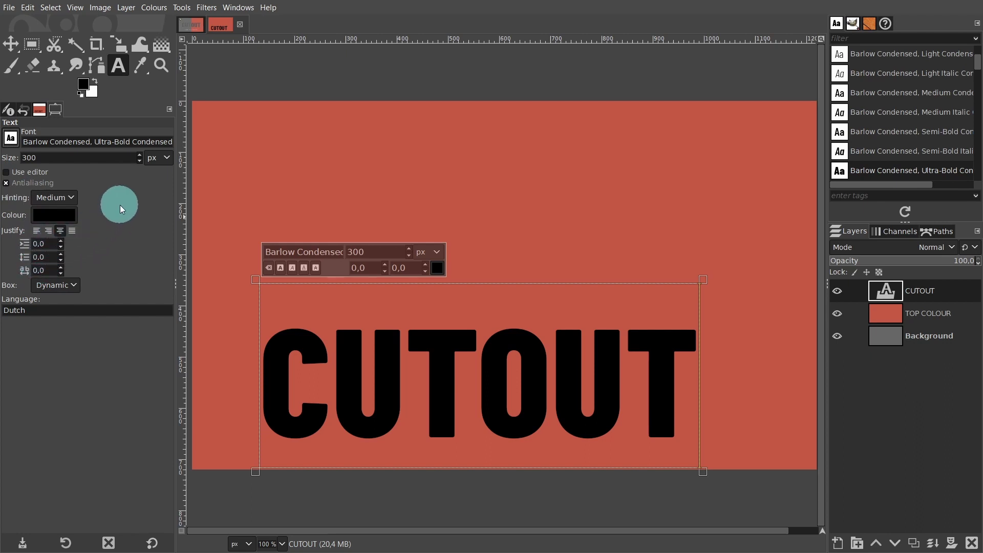
- Crop the CUTOUT text layer to its content with Layer > Crop to Content
left_click(11, 43)
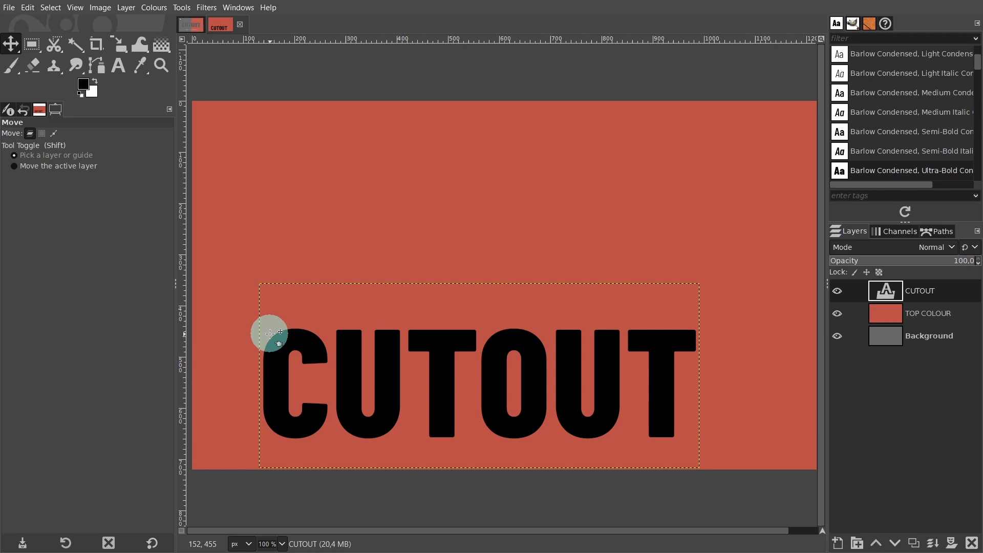
left_click(127, 8)
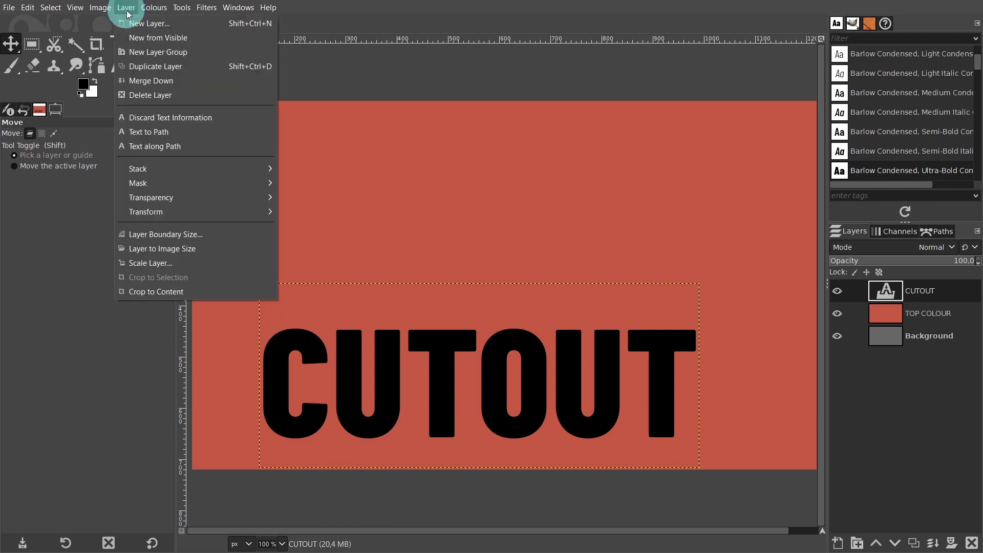
left_click(165, 291)
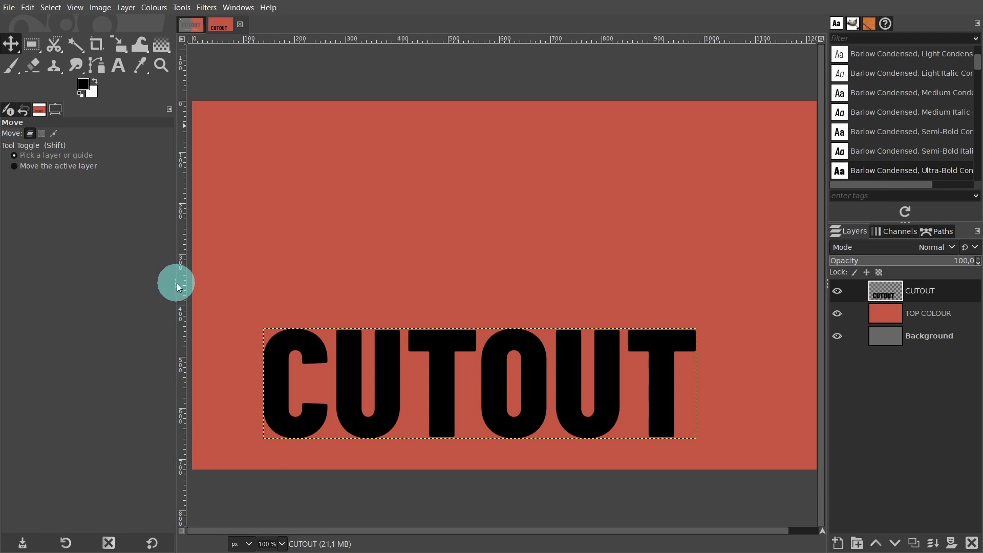
left_click_drag(175, 283, 139, 289)
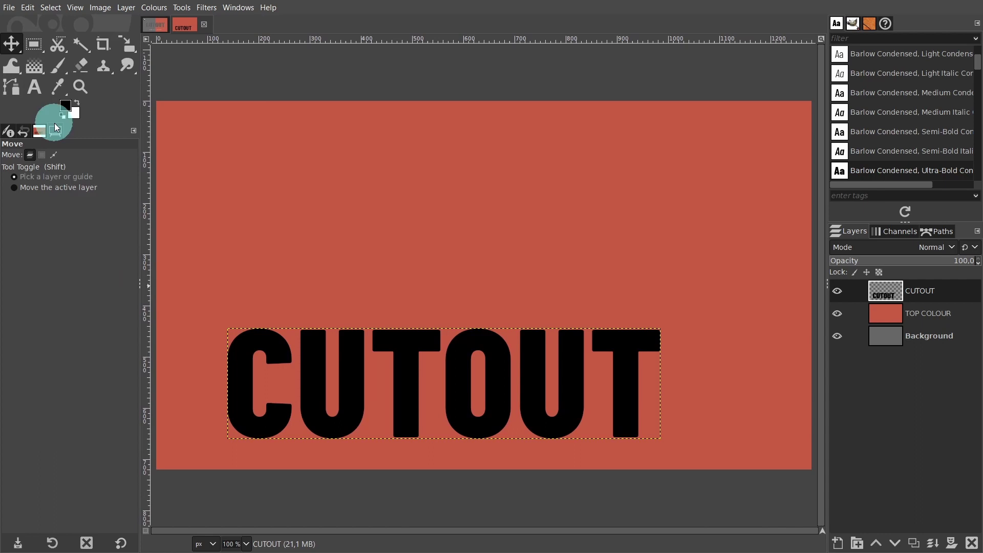
- Select the CUTOUT layer as the target of the Alignment tool
left_click(12, 45)
left_click_drag(12, 47, 38, 59)
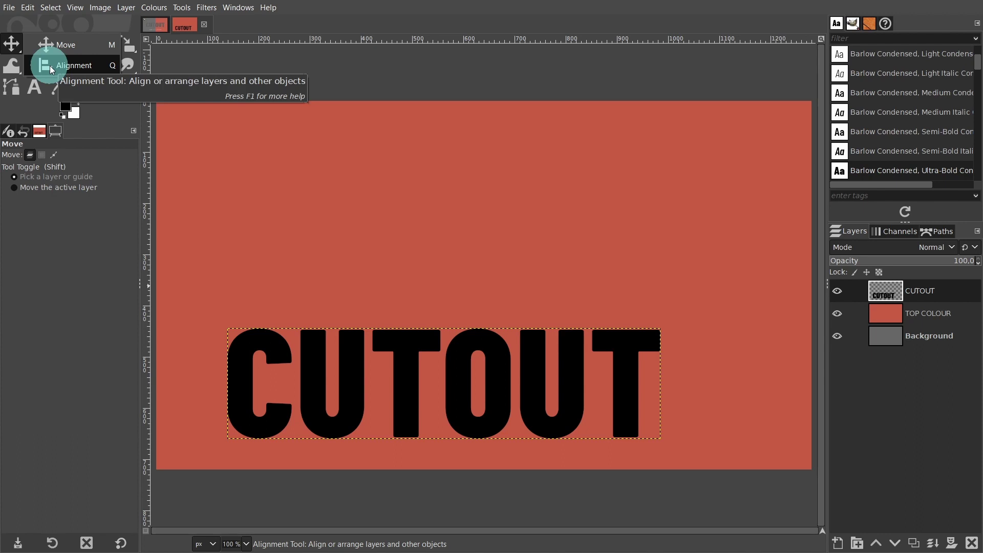
left_click(51, 66)
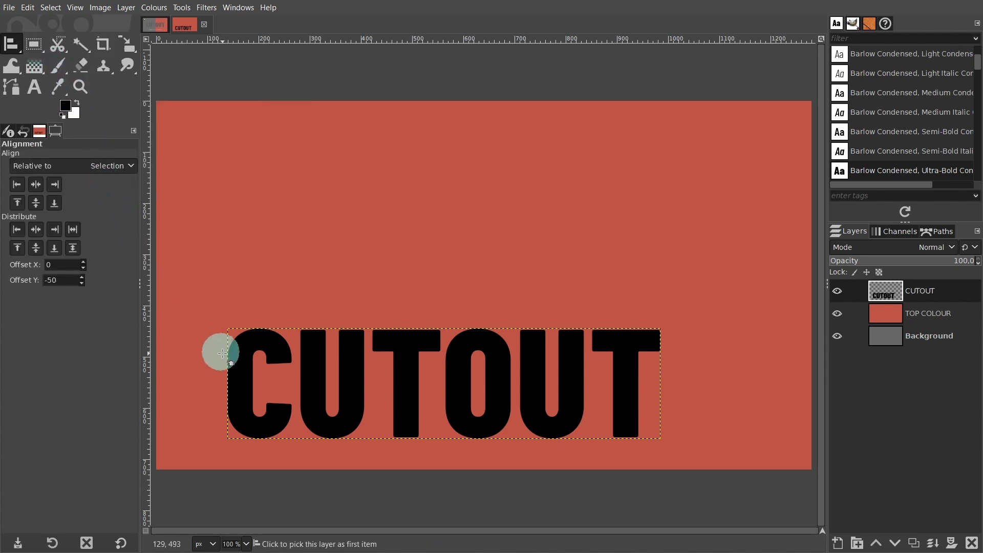
left_click(241, 358)
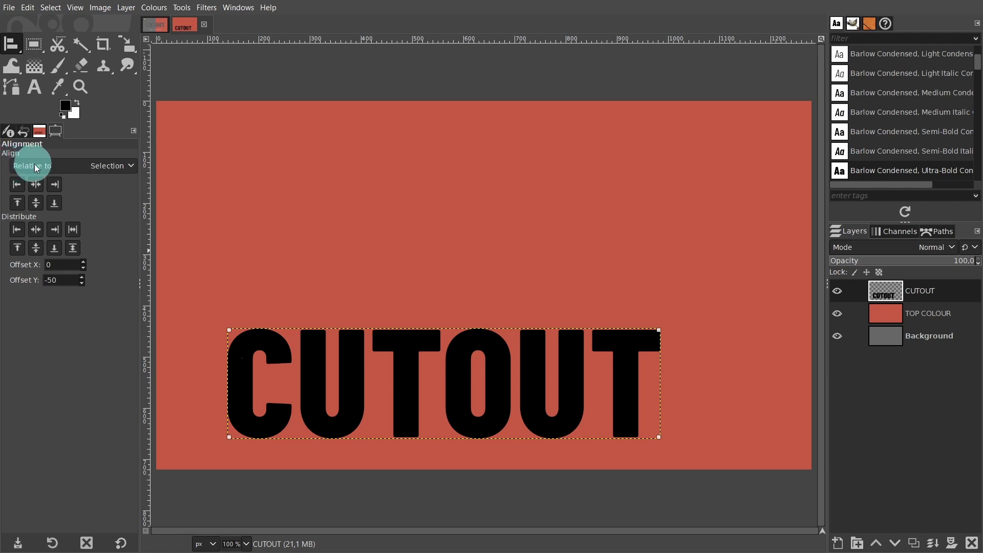
- Align CUTOUT centre and middle relative to the selection
left_click(132, 166)
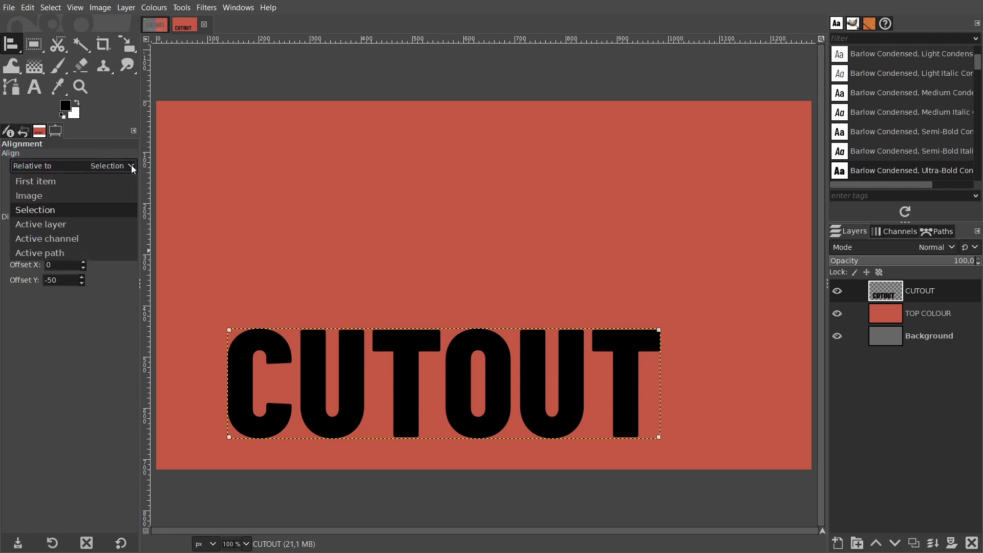
left_click(51, 210)
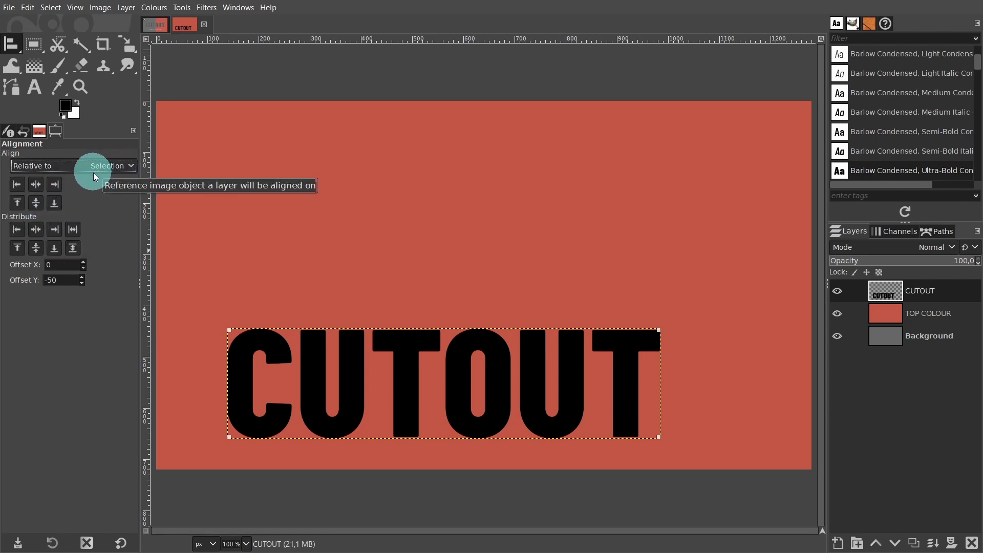
left_click(33, 182)
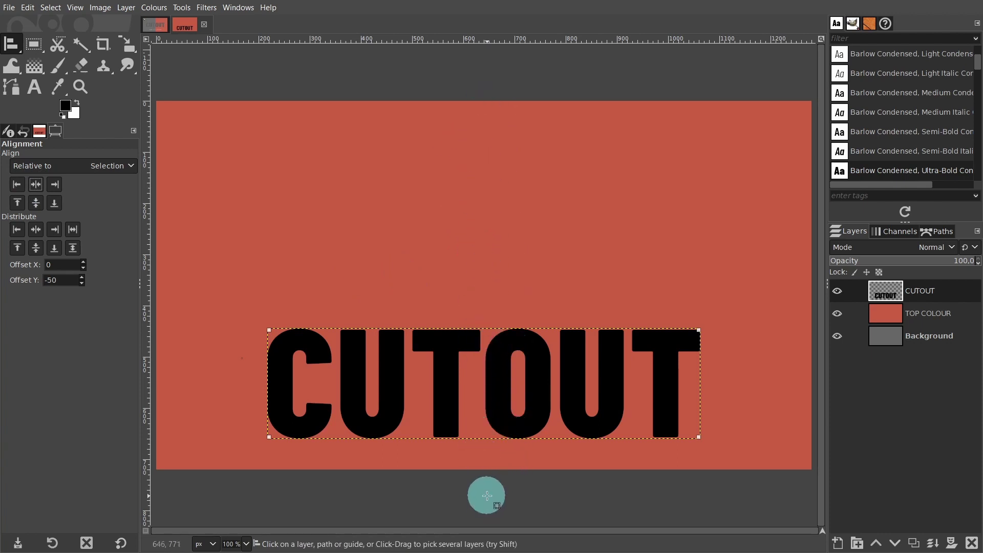
left_click(35, 203)
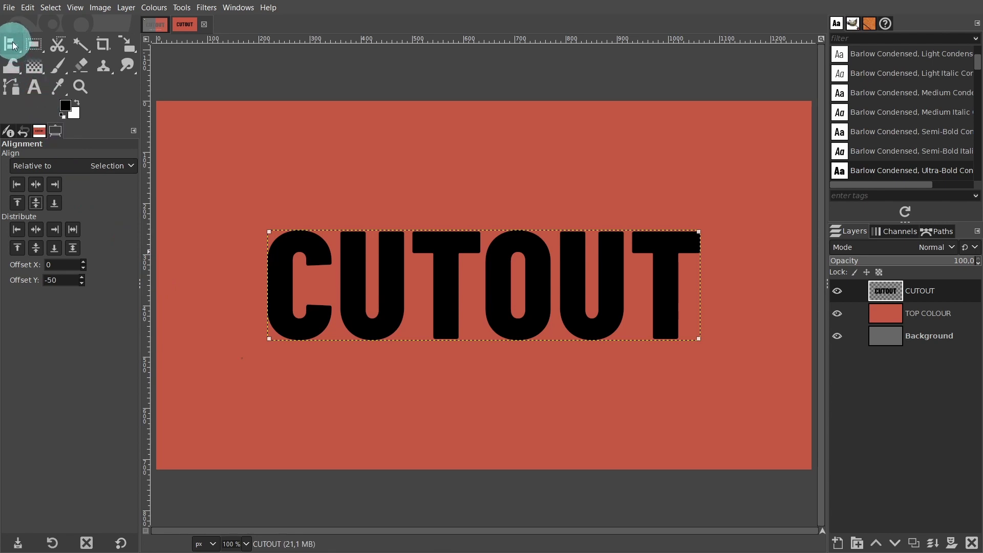
- Make an Alpha to Selection from CUTOUT, then hide it and move it below Background
left_click_drag(12, 45, 35, 44)
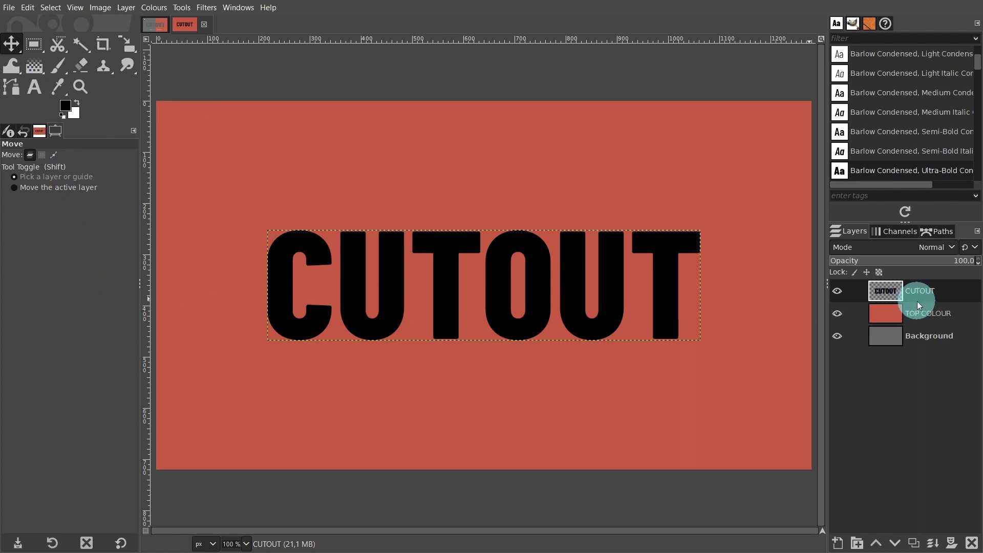
right_click(890, 291)
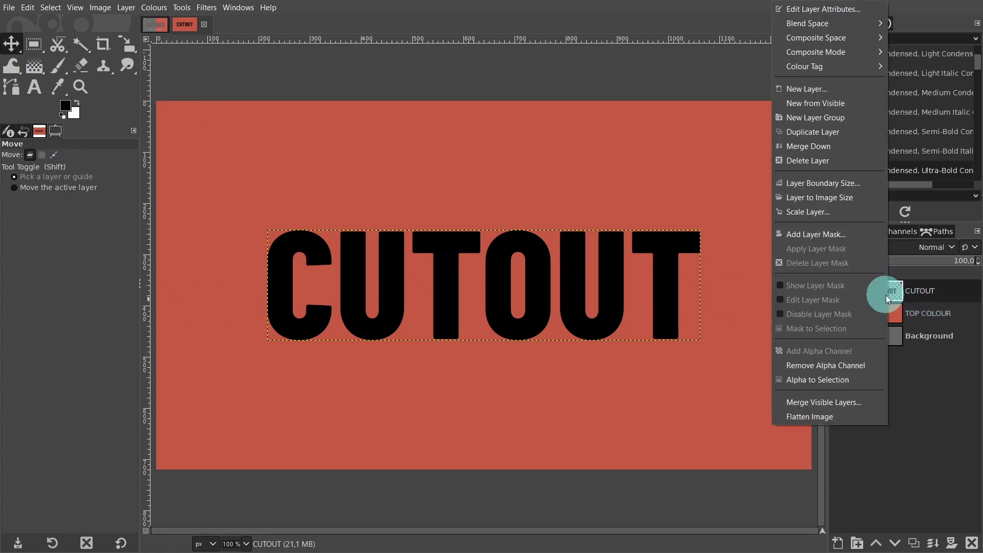
left_click(833, 381)
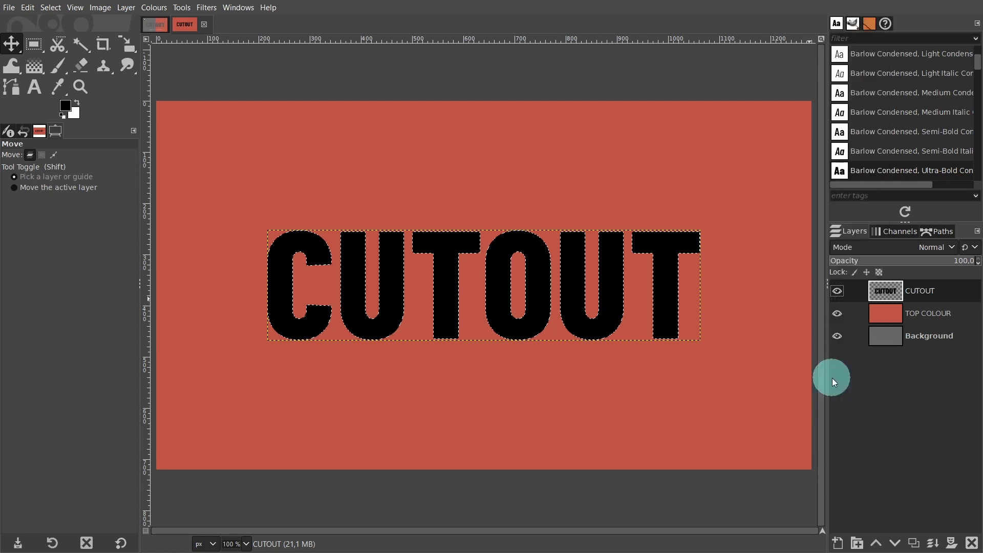
left_click(836, 292)
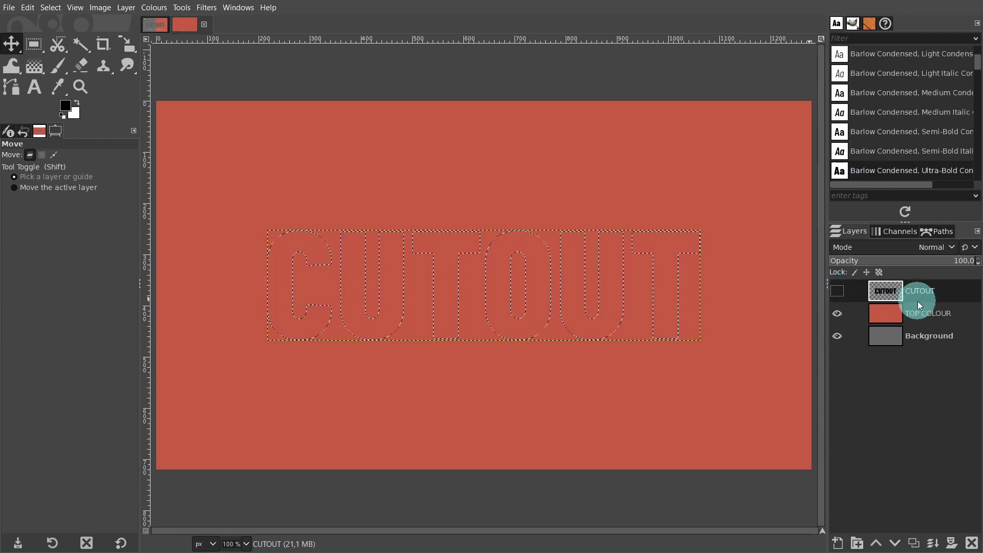
left_click_drag(920, 292, 920, 349)
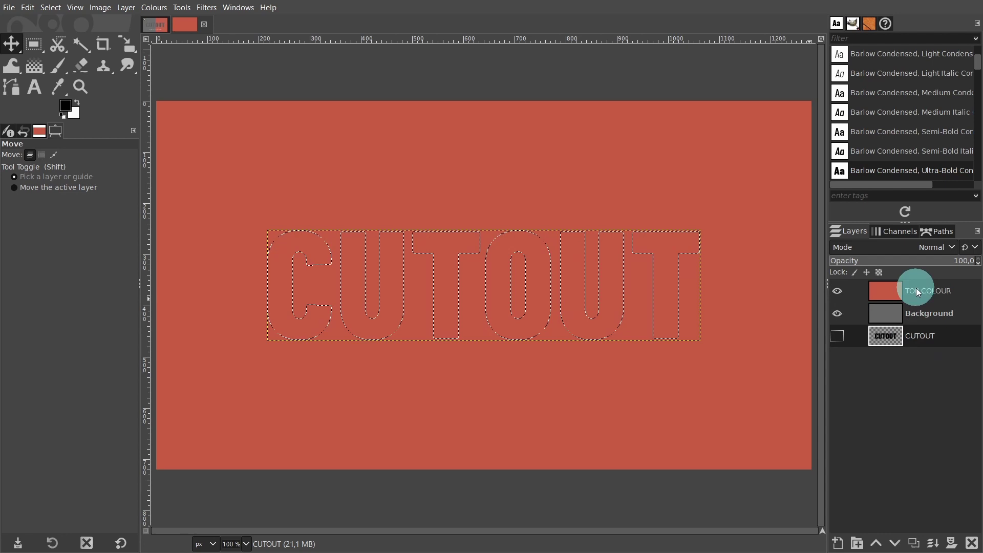
- Cut the letter-shaped selection out of the TOP COLOUR layer
left_click(930, 291)
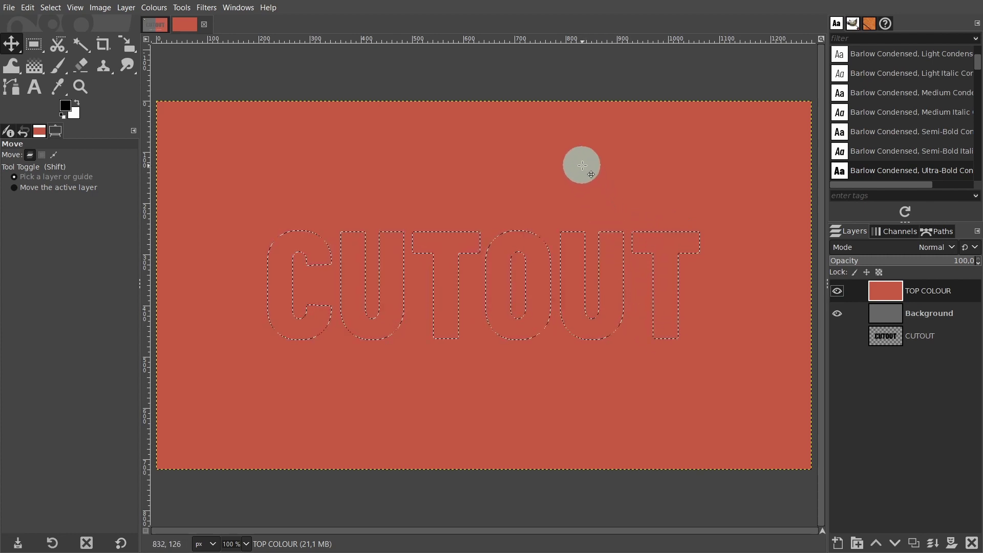
right_click(584, 168)
mouse_move(595, 197)
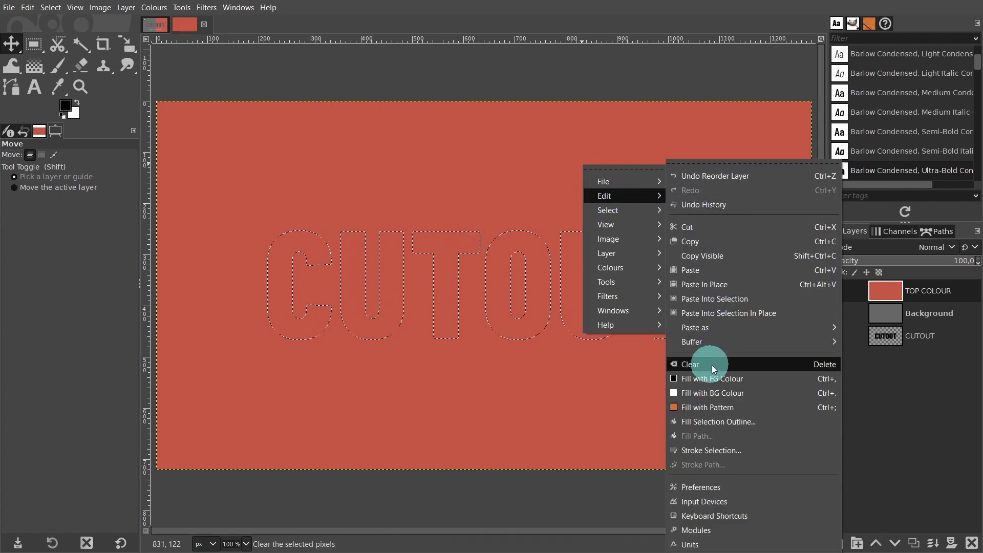
left_click(794, 366)
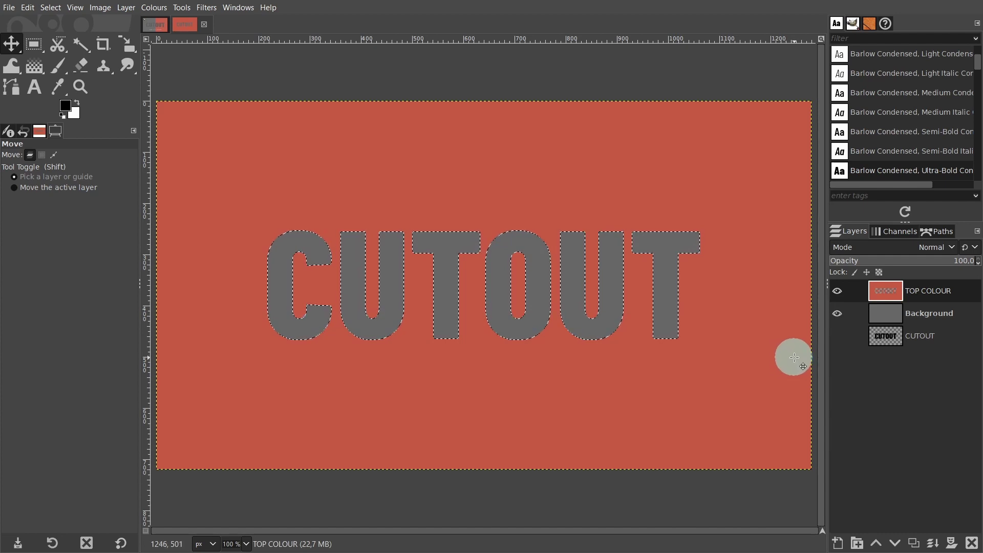
- Toggle Background visibility to check the cut-through, leaving the grey Background shown
left_click(836, 314)
left_click(836, 314)
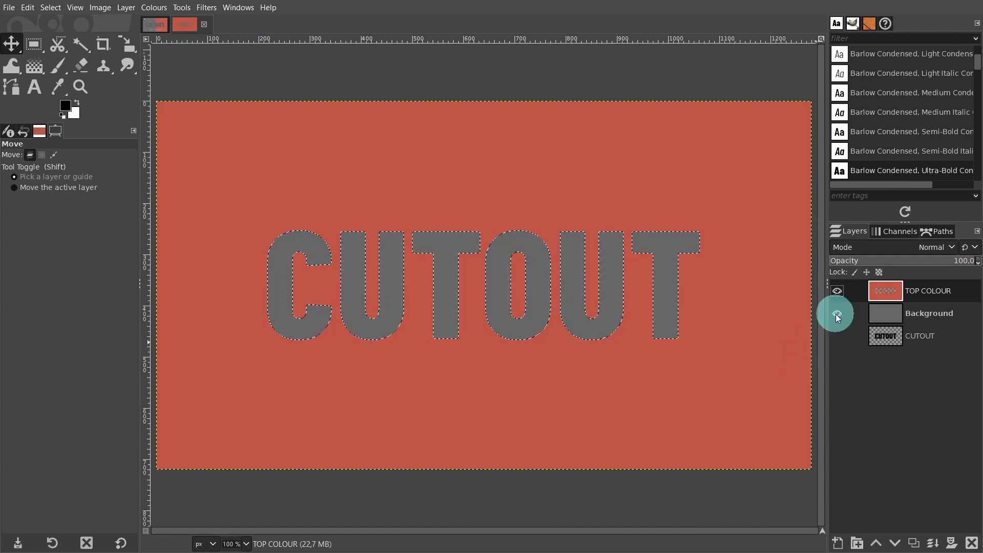
left_click(835, 313)
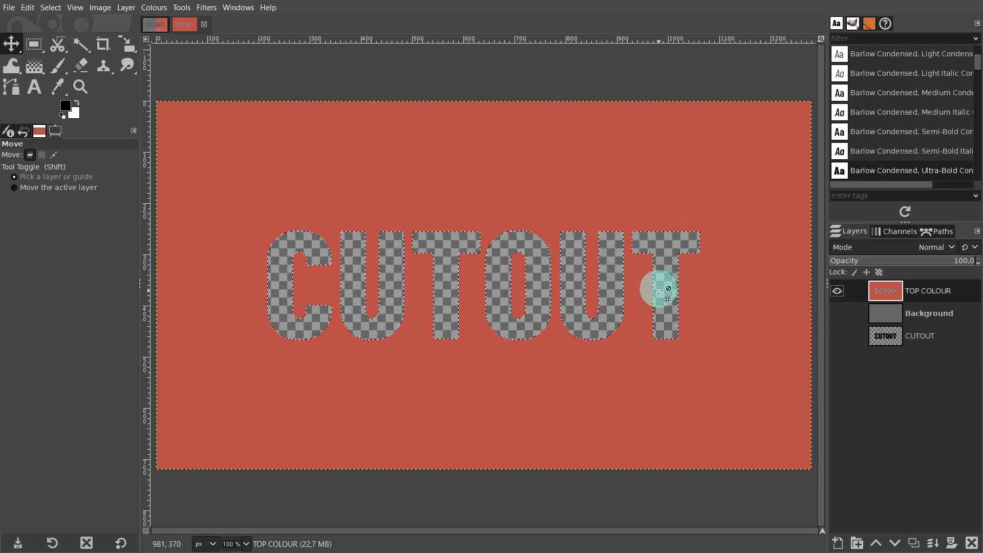
left_click(836, 314)
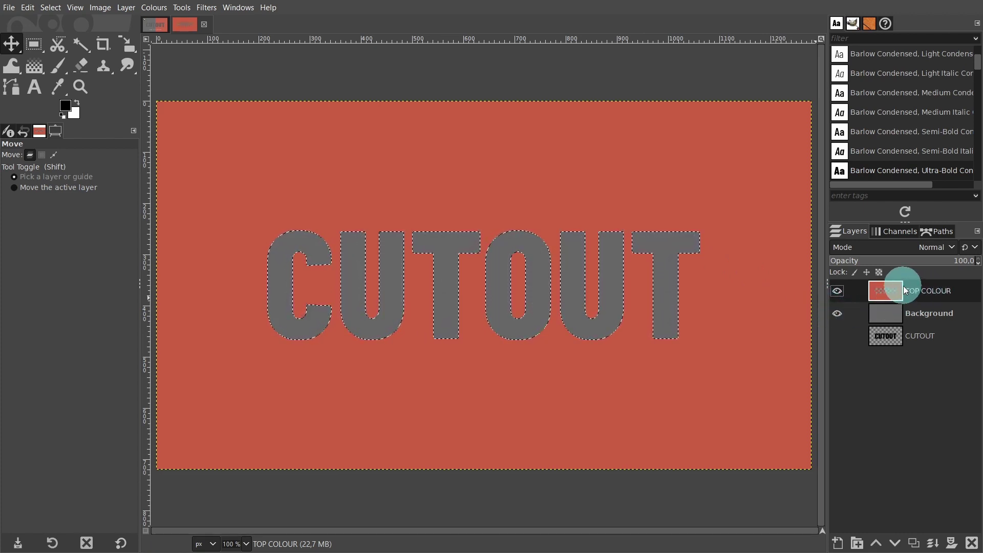
- Clear the selection with Select > None
right_click(567, 176)
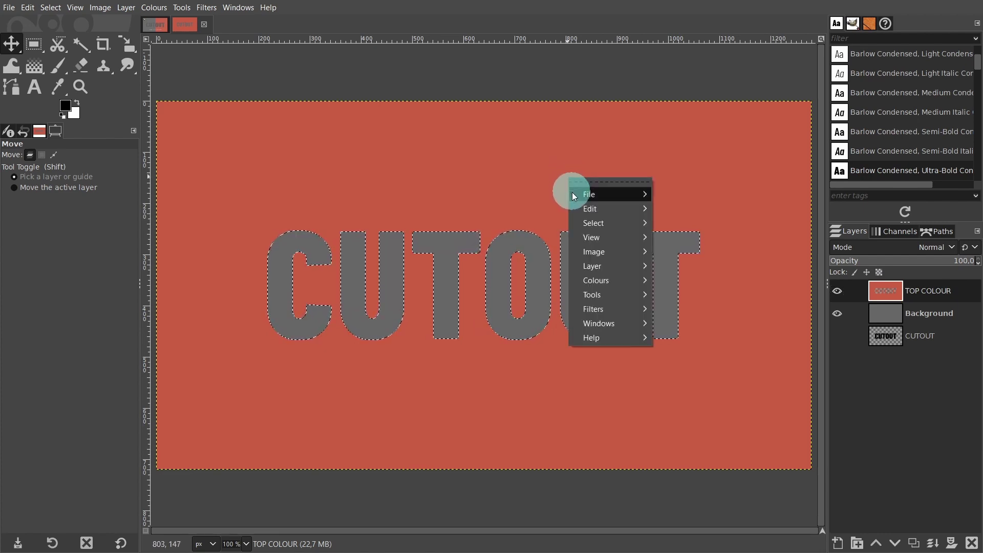
mouse_move(582, 223)
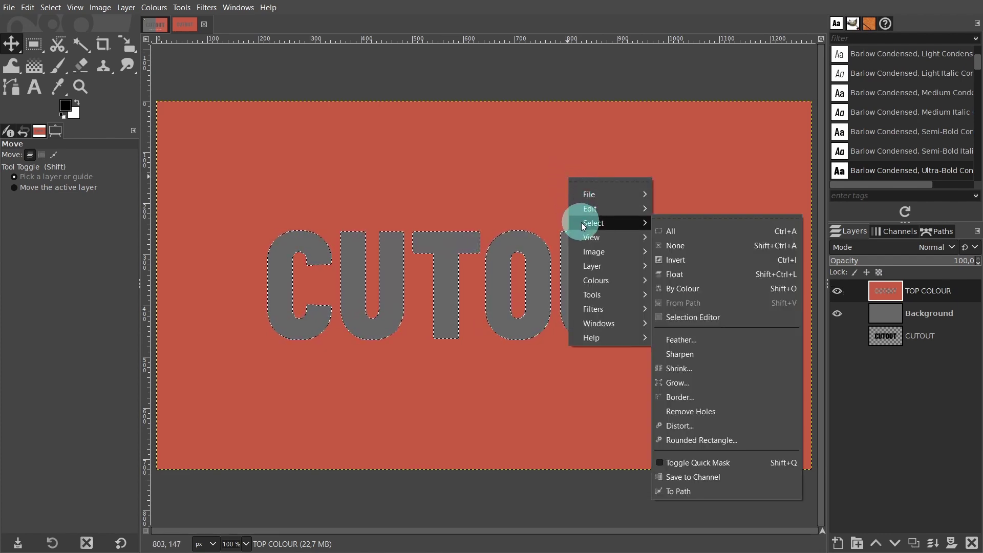
left_click(695, 245)
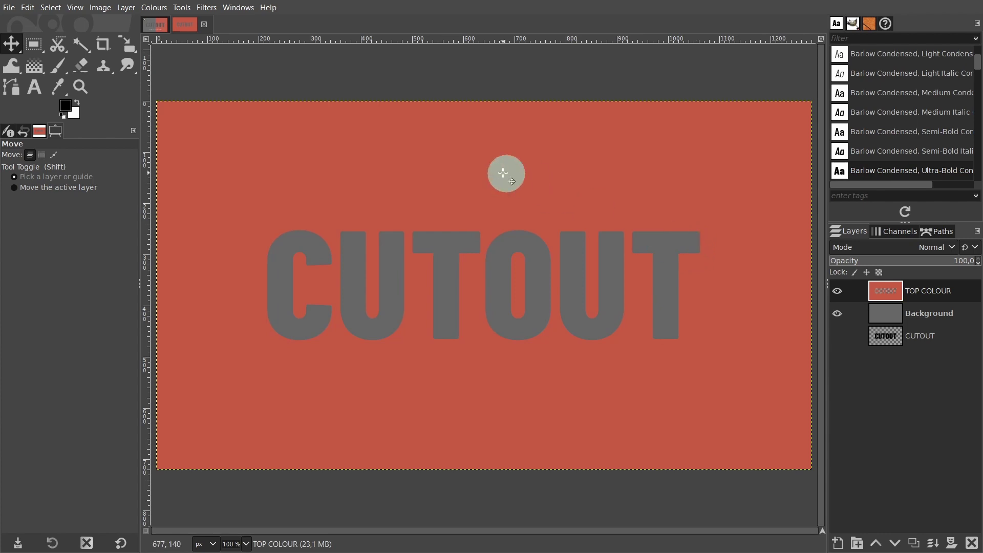
- Bring up the Filters > Light and Shadow > Xach-Effect dialog
left_click(205, 9)
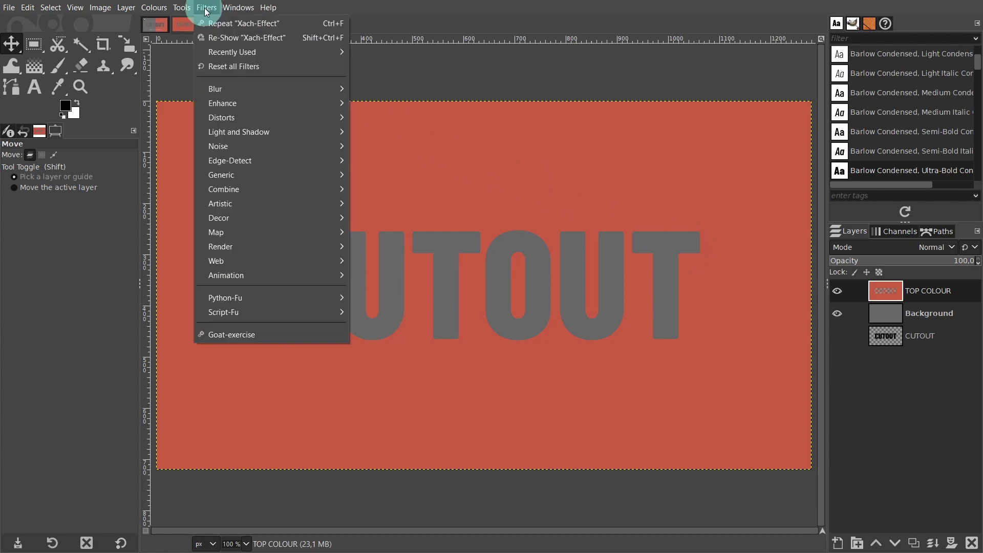
mouse_move(232, 133)
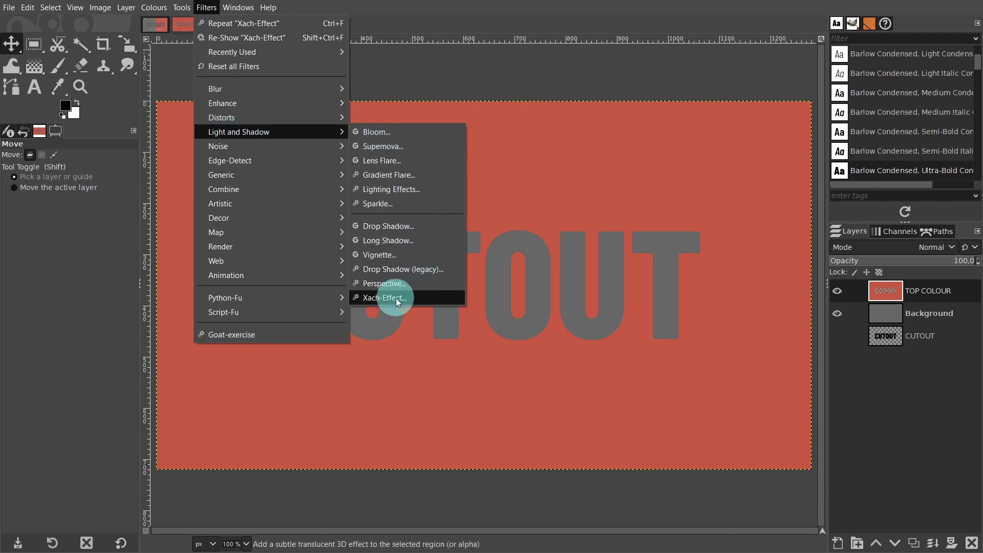
left_click(381, 298)
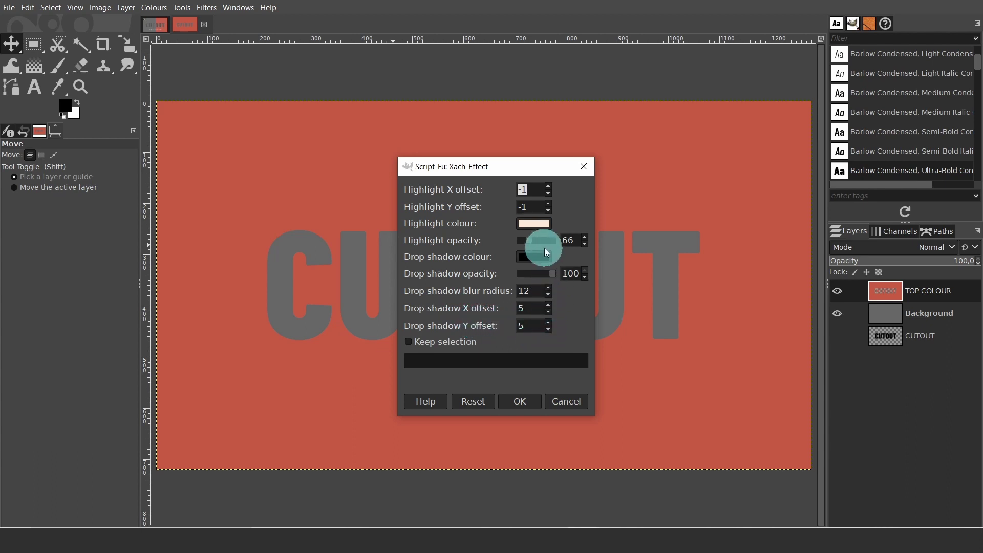
- Set the Xach-Effect highlight colour to fdeada, leaving Keep selection unchecked
left_click(528, 225)
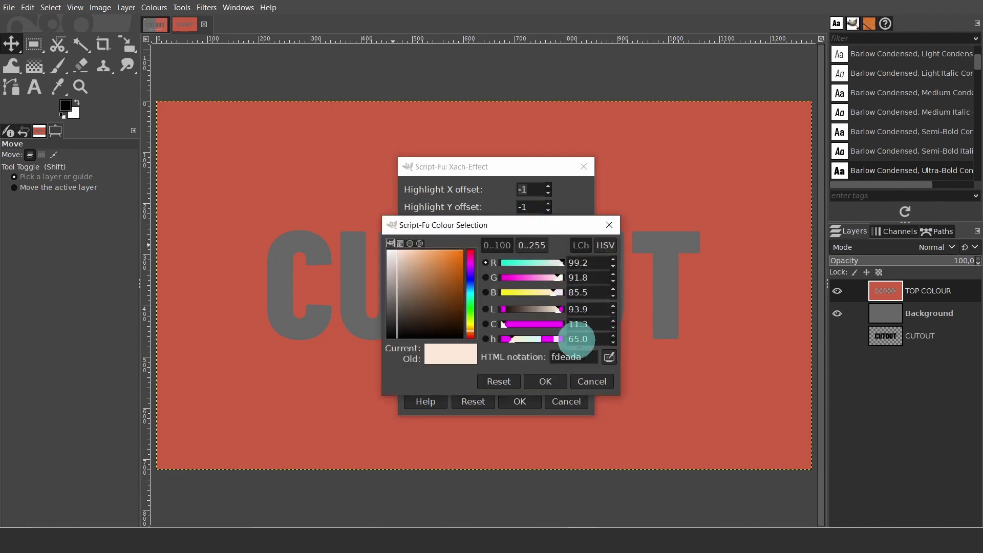
left_click_drag(582, 357, 512, 356)
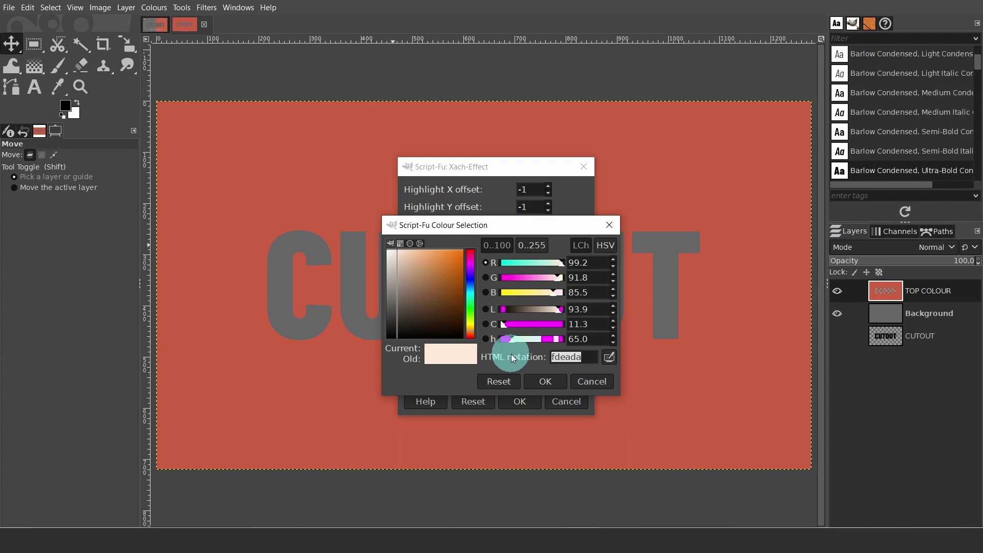
left_click(529, 380)
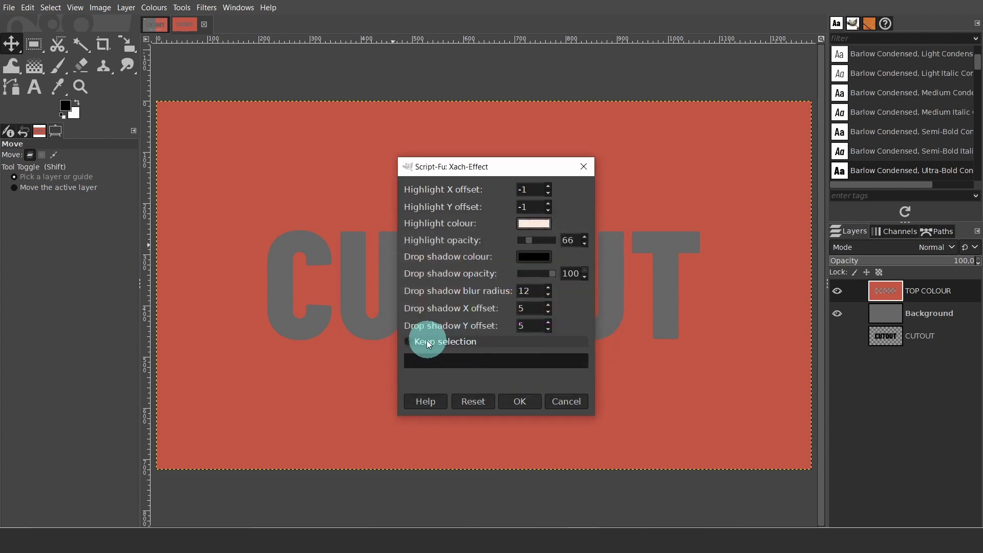
left_click(408, 342)
left_click(408, 341)
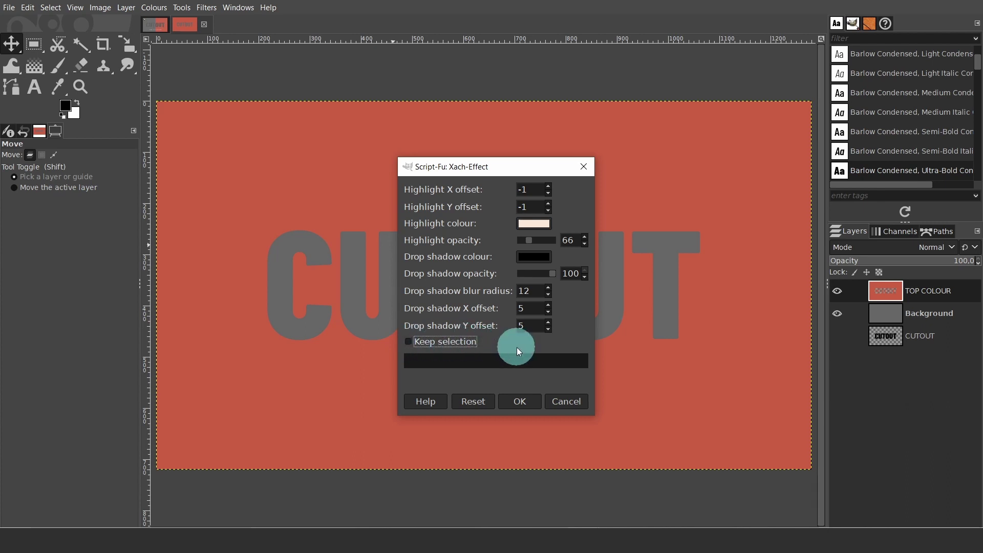
- Apply the Xach-Effect, then toggle the Highlight and Shadow layers to compare the recessed look
left_click(514, 401)
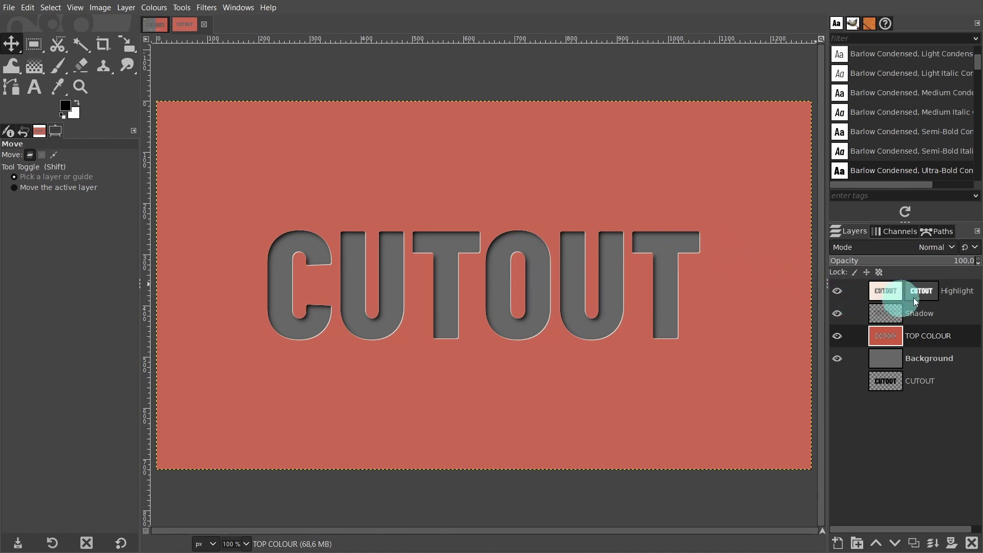
left_click(836, 291)
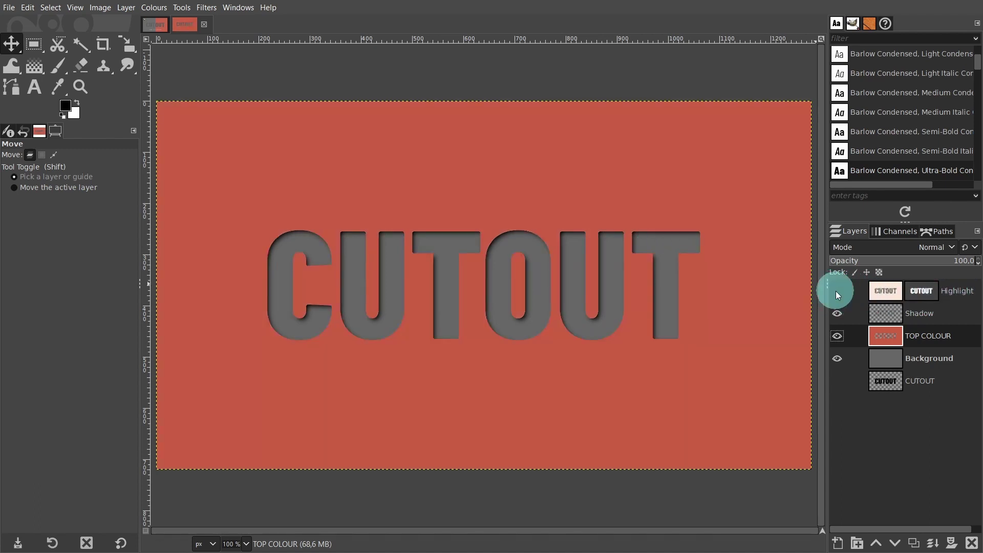
left_click(836, 291)
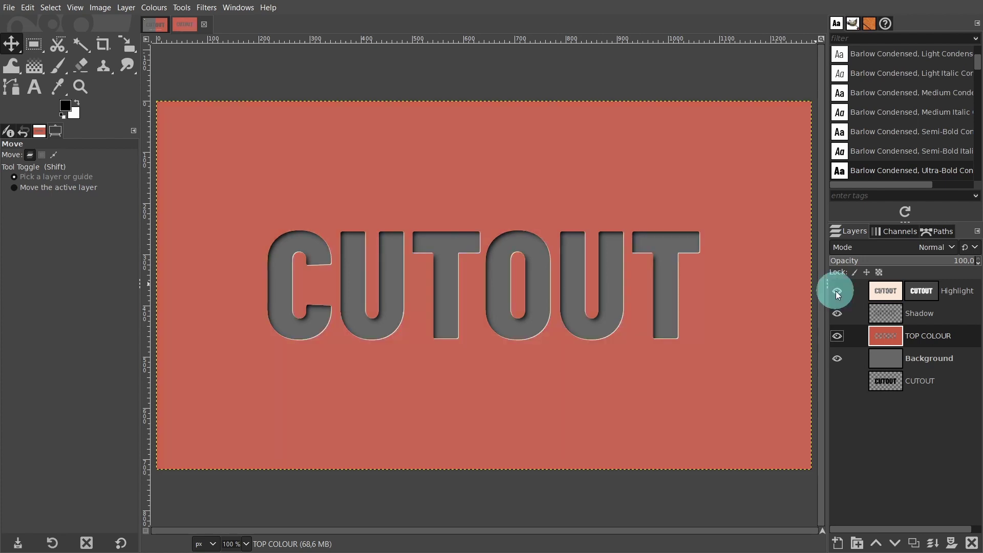
left_click(836, 292)
left_click(836, 313)
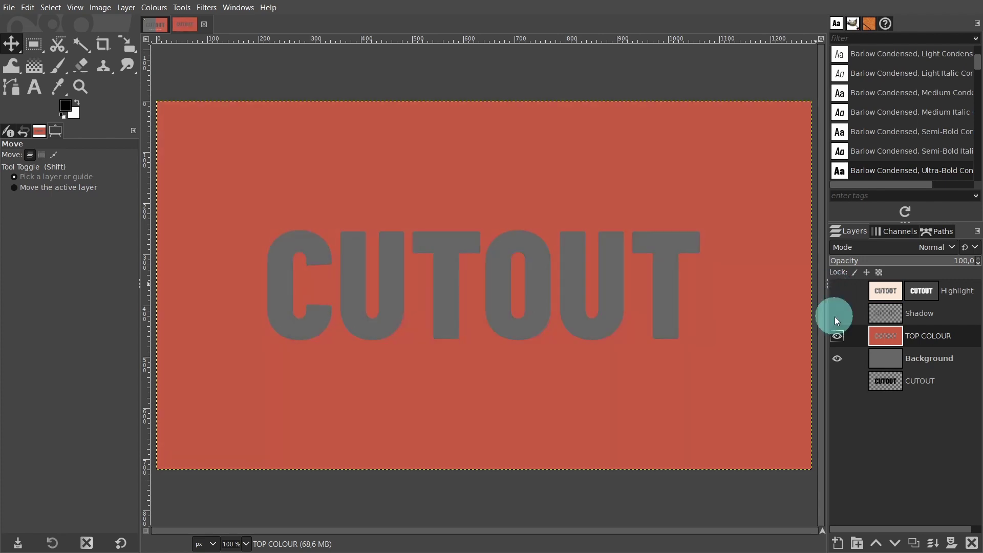
left_click(836, 314)
left_click(836, 291)
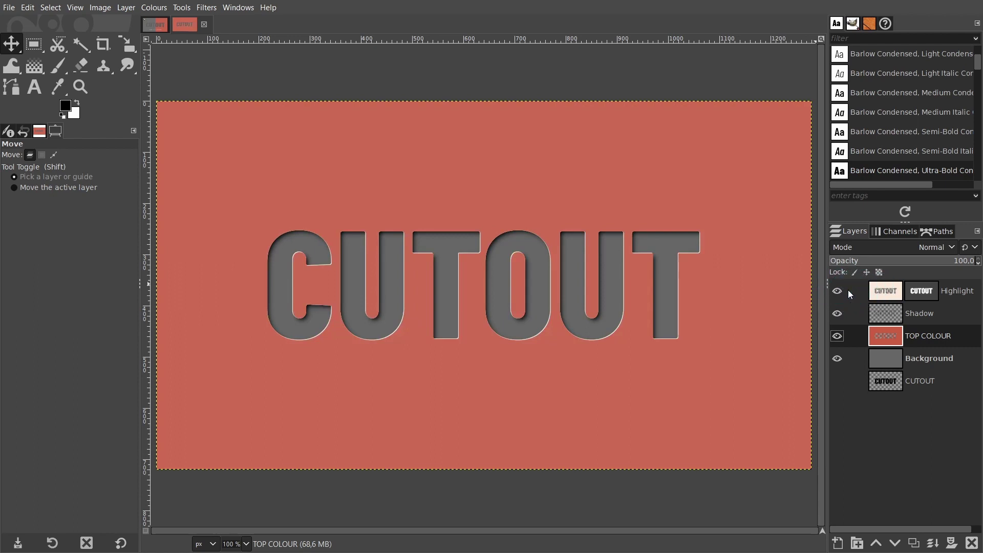
- Lower the Highlight layer's opacity to 84.2, keeping the Shadow layer at full opacity
left_click(885, 290)
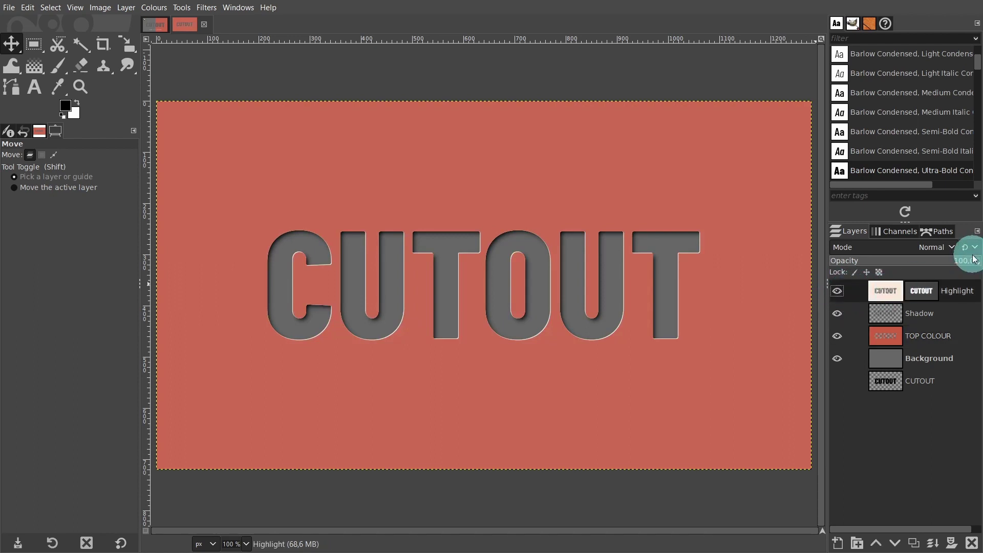
left_click_drag(971, 261, 951, 262)
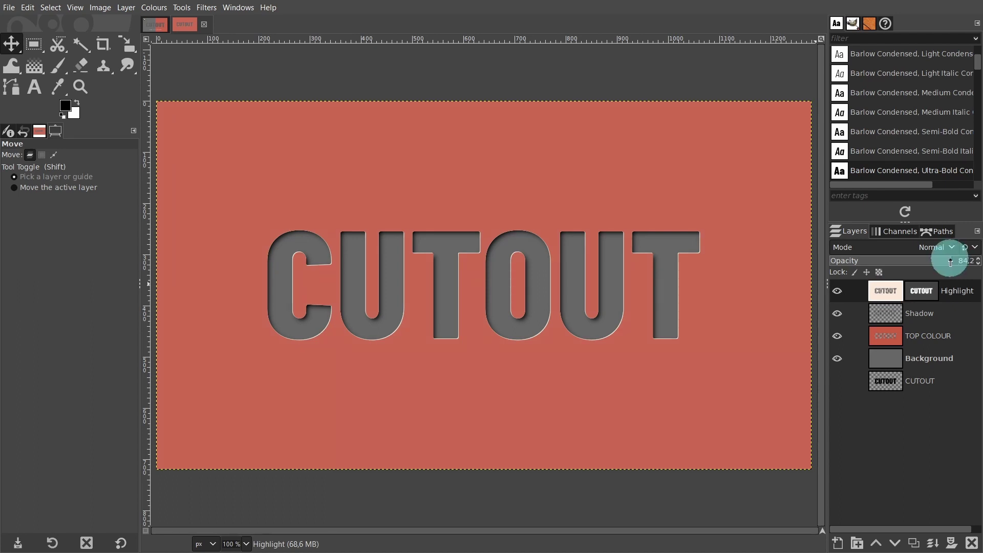
left_click(912, 317)
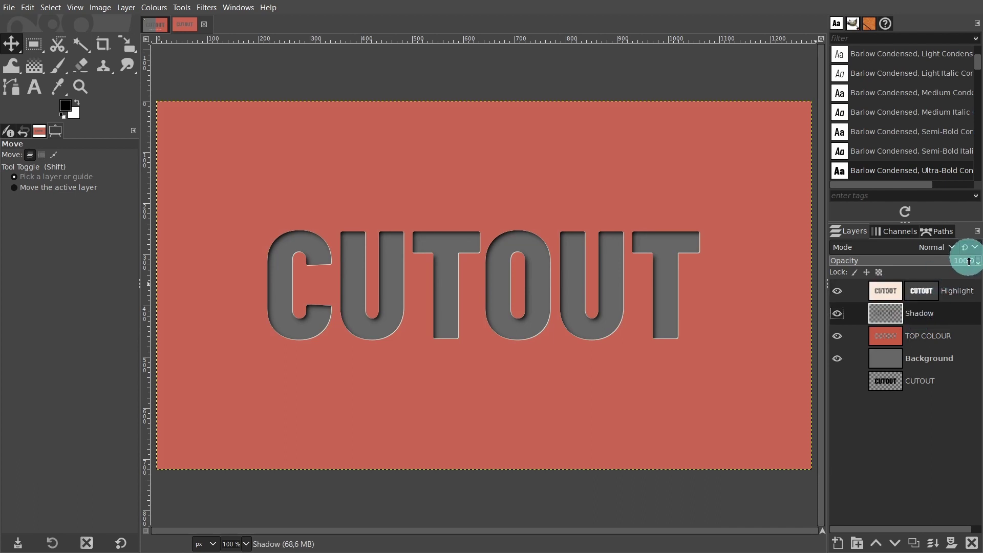
mouse_move(969, 261)
left_mouse_down()
mouse_move(935, 263)
mouse_move(978, 259)
left_mouse_up()
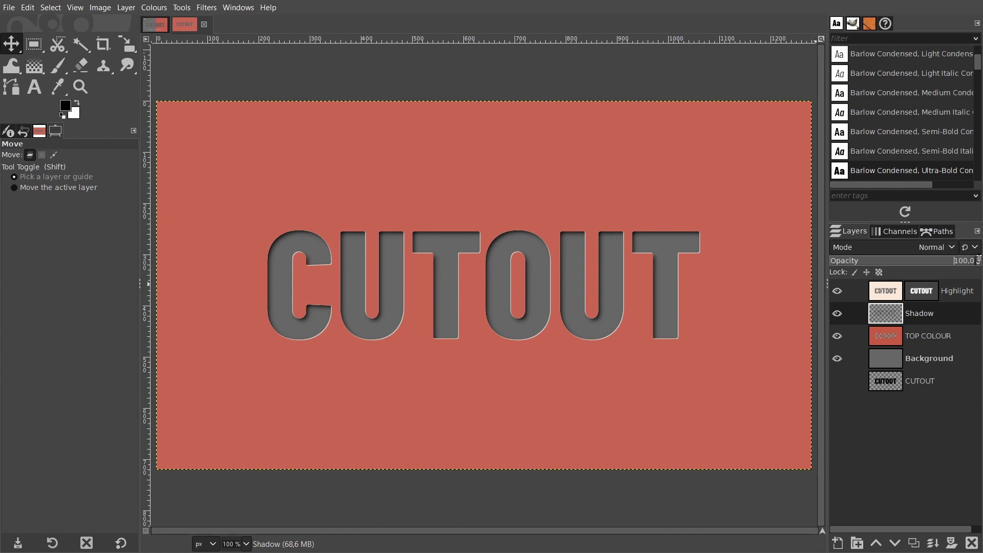
left_click(958, 292)
- Use New from Visible on the Highlight layer to add a merged Visible layer on top
right_click(883, 290)
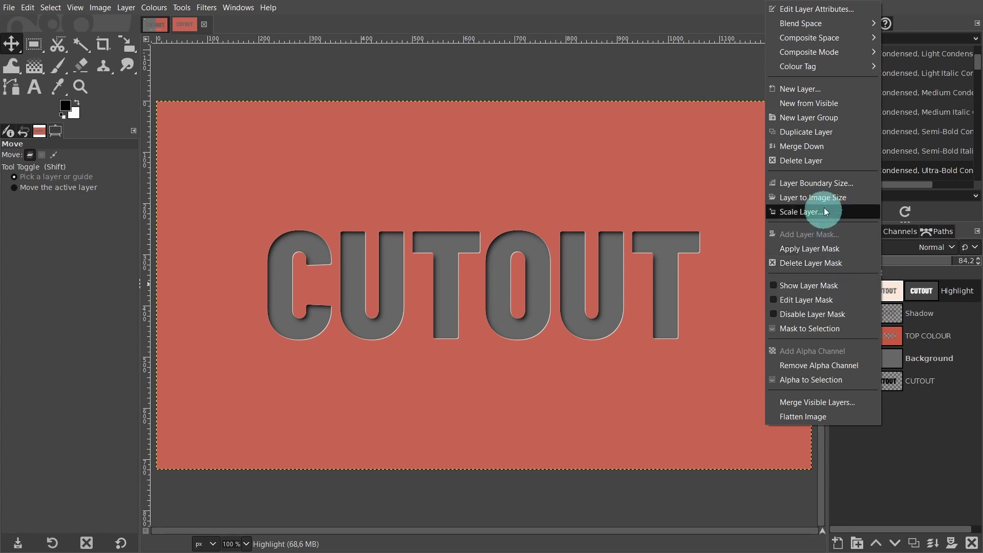
left_click(801, 105)
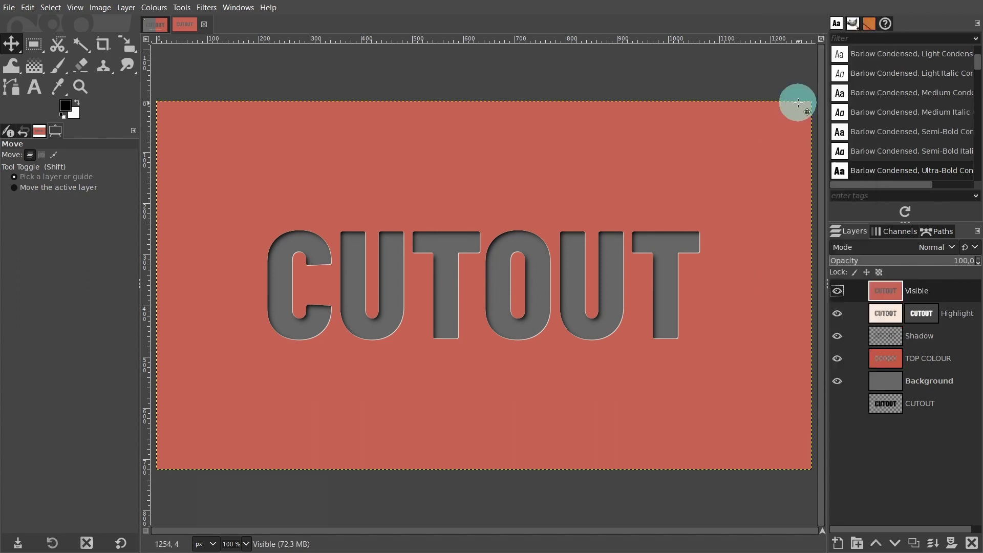